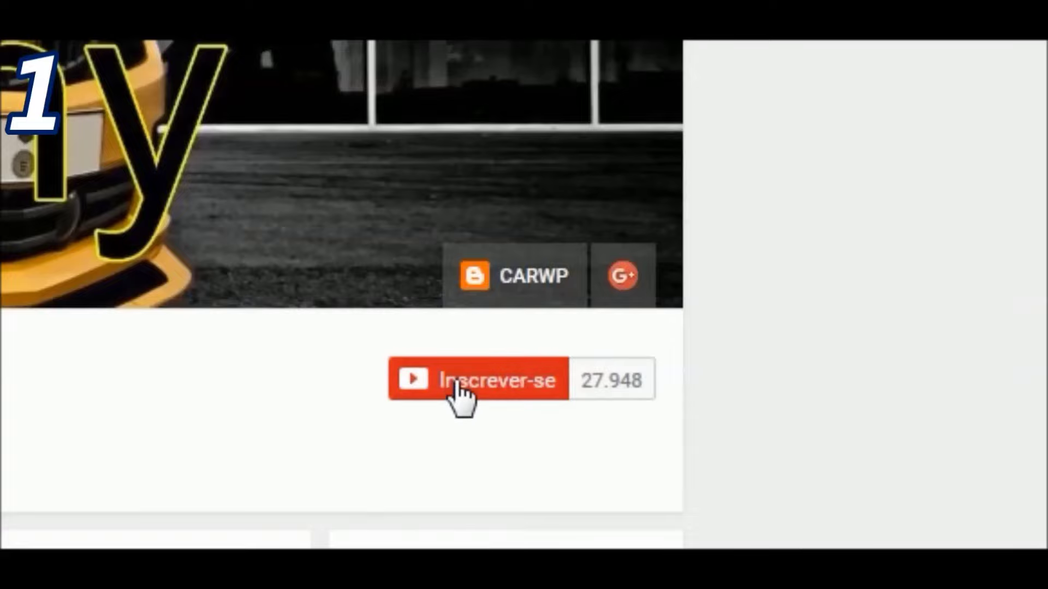
Step: Subscribe with Inscrever-se and tick 'Enviar para mim todas as notificações' for the channel
click(456, 382)
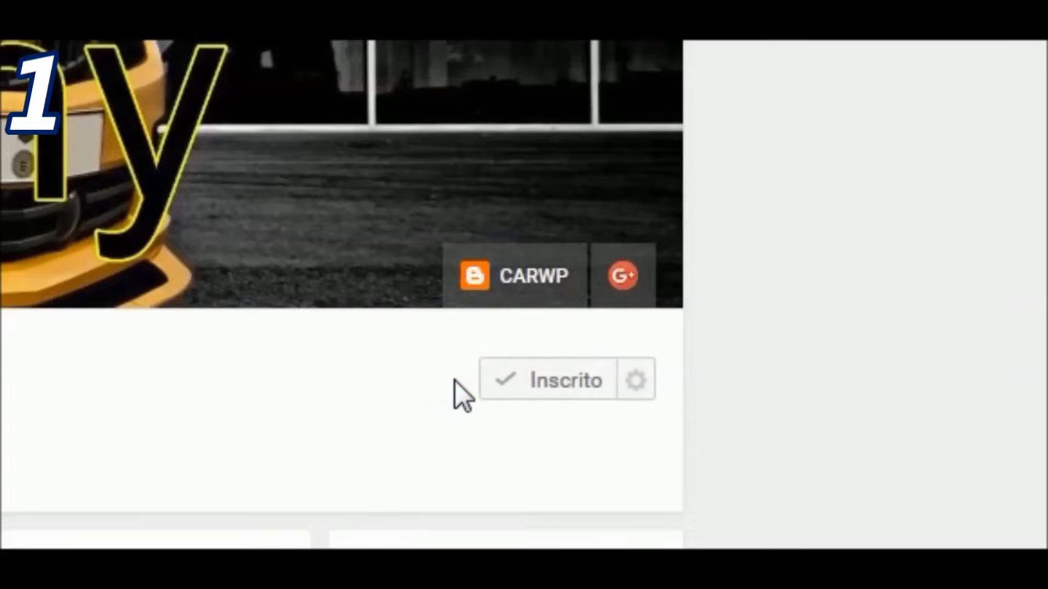
click(636, 380)
click(278, 171)
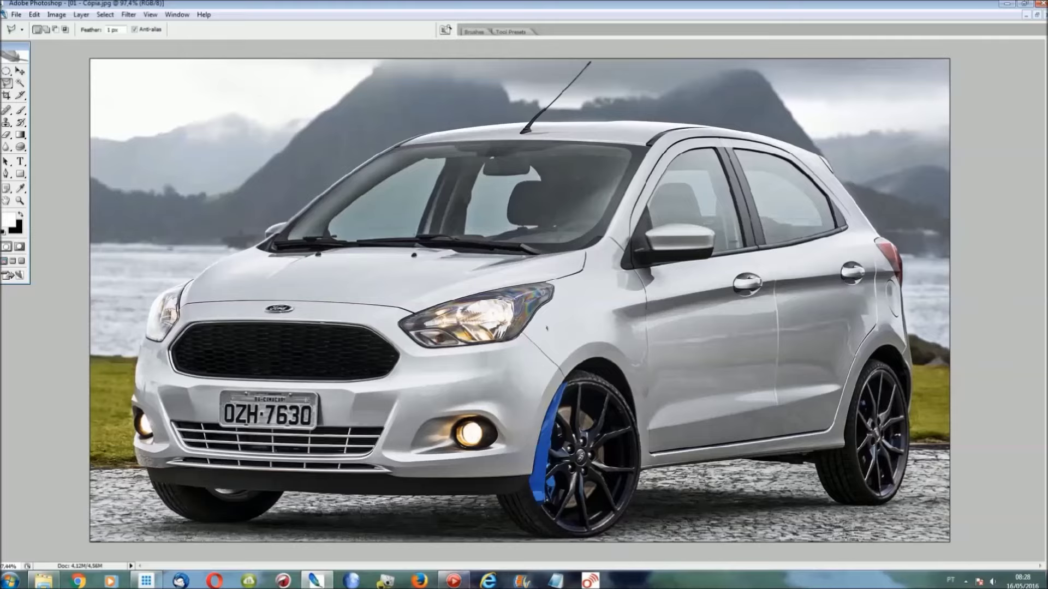
click(177, 14)
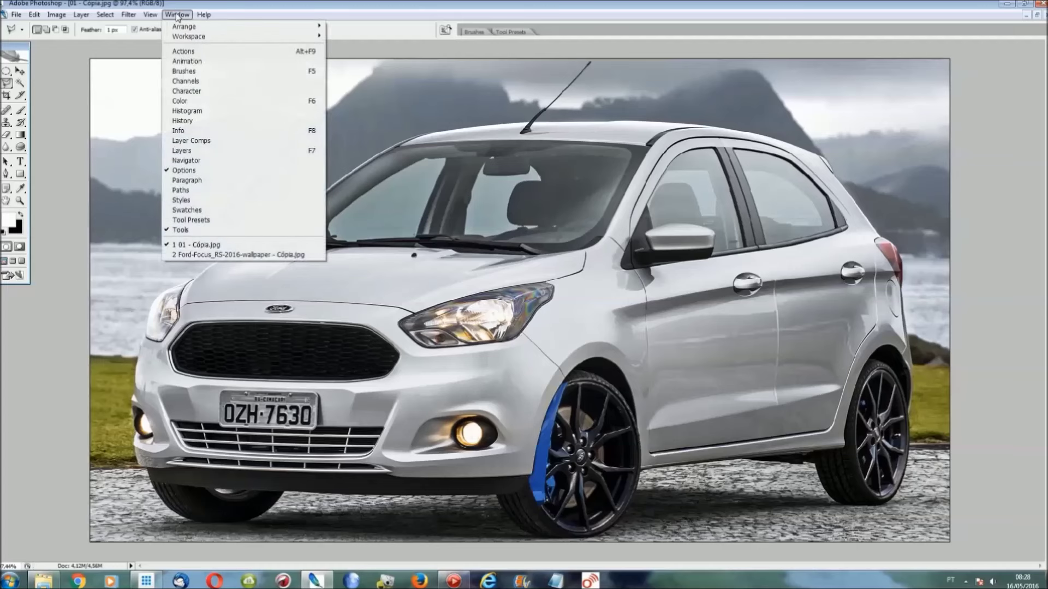
click(222, 251)
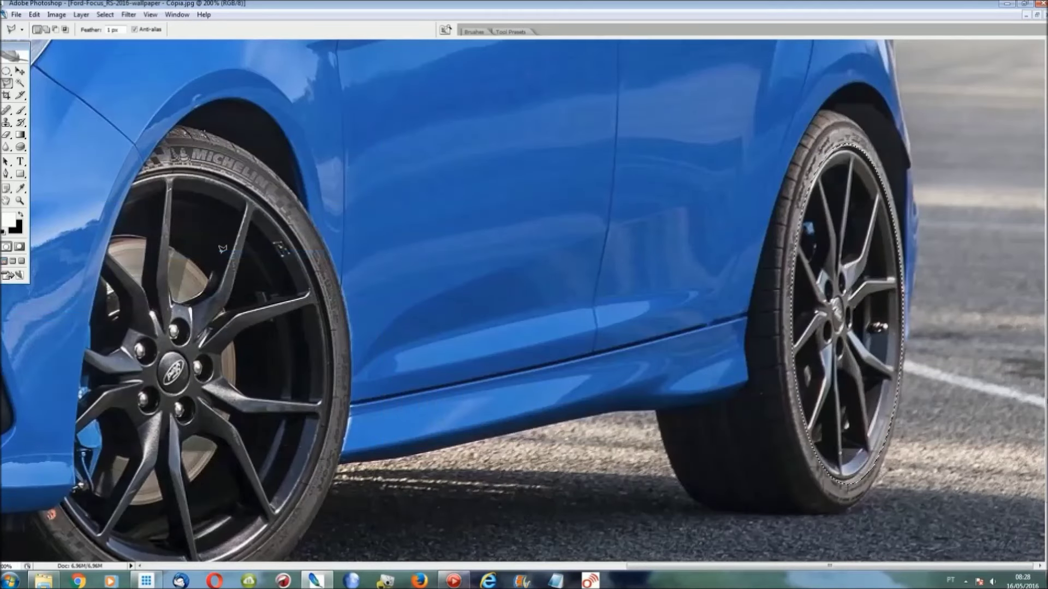
key(ctrl+0)
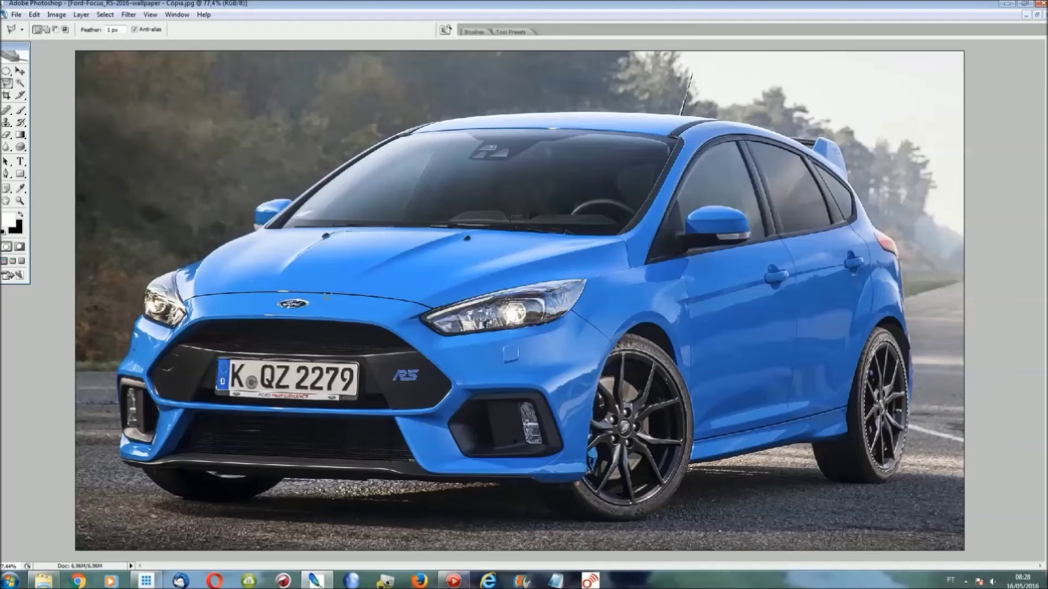
click(179, 15)
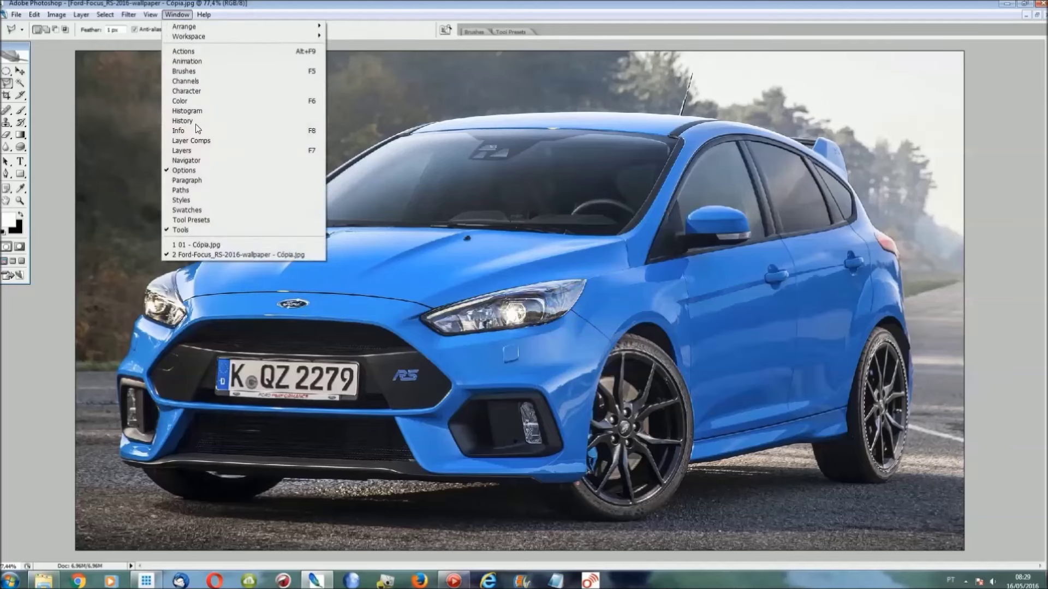
click(196, 245)
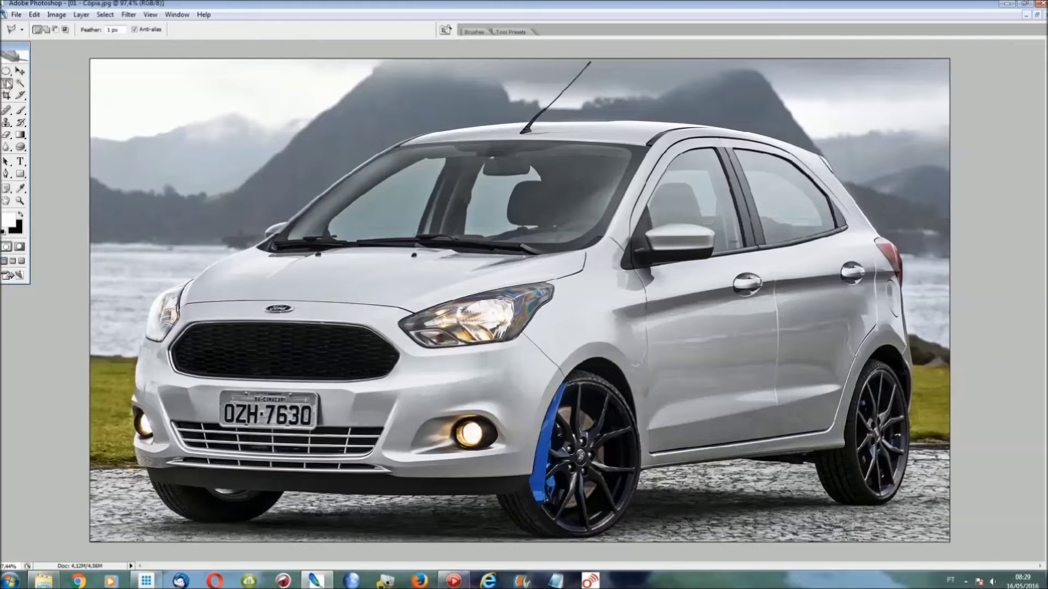
Step: Switch to the Polygonal Lasso tool and zoom to 300% on the front fender
right_click(7, 84)
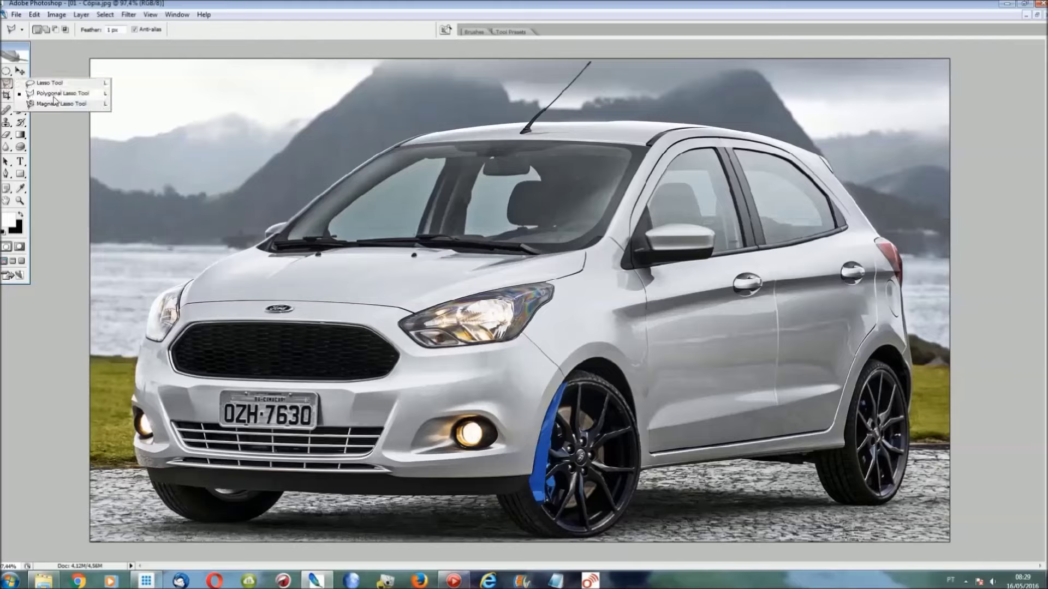
key(l)
click(52, 97)
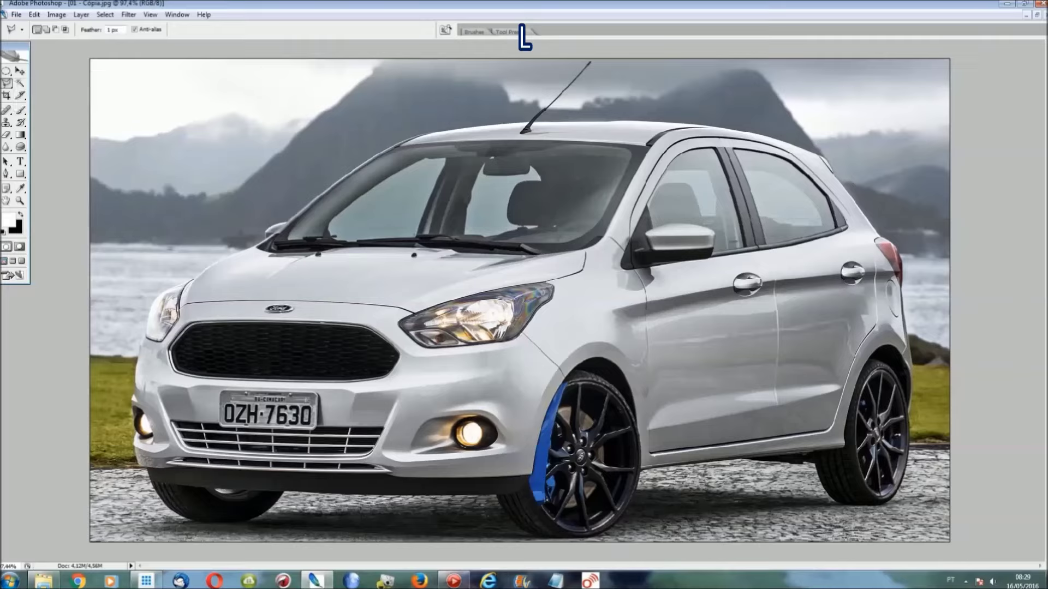
key(ctrl)
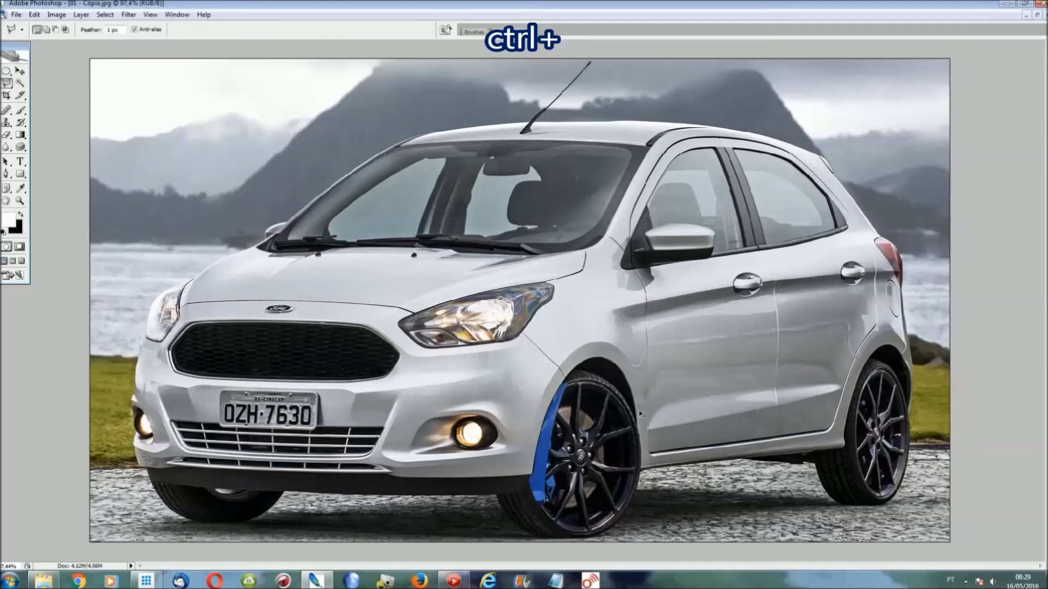
key(ctrl+plus)
key(ctrl+plus)
key(ctrl+plus)
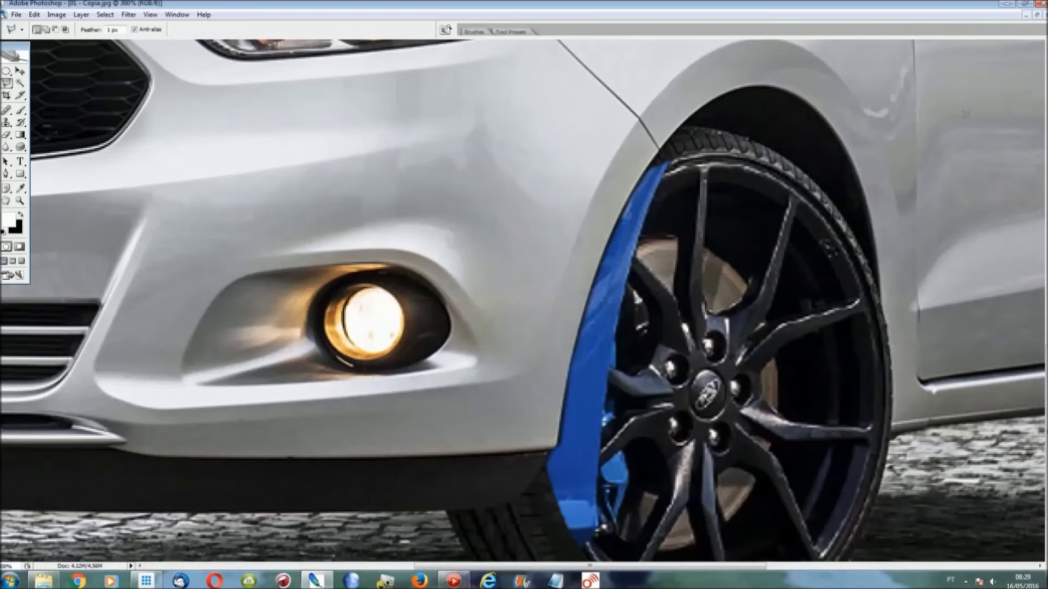
Step: Trace lasso points from the fender around the bumper corner, fog light and front edge
click(660, 146)
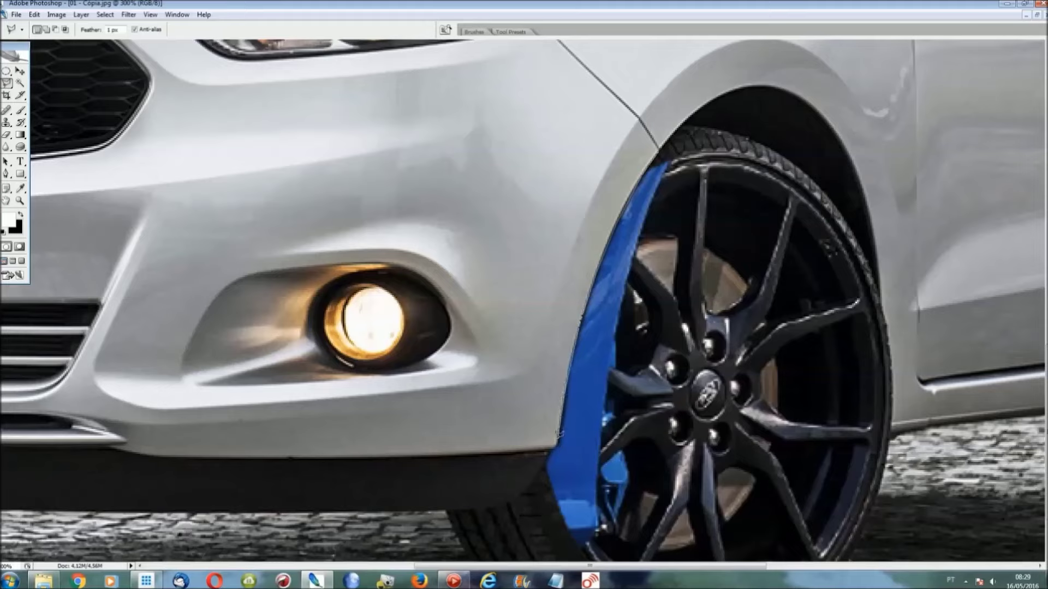
click(555, 448)
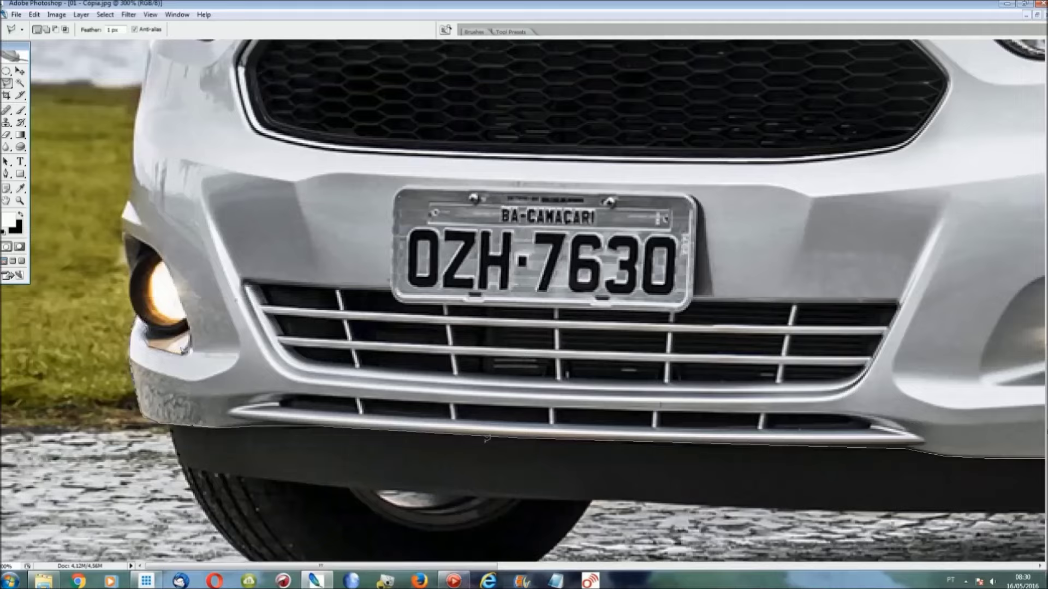
click(192, 328)
click(142, 246)
click(131, 269)
click(125, 189)
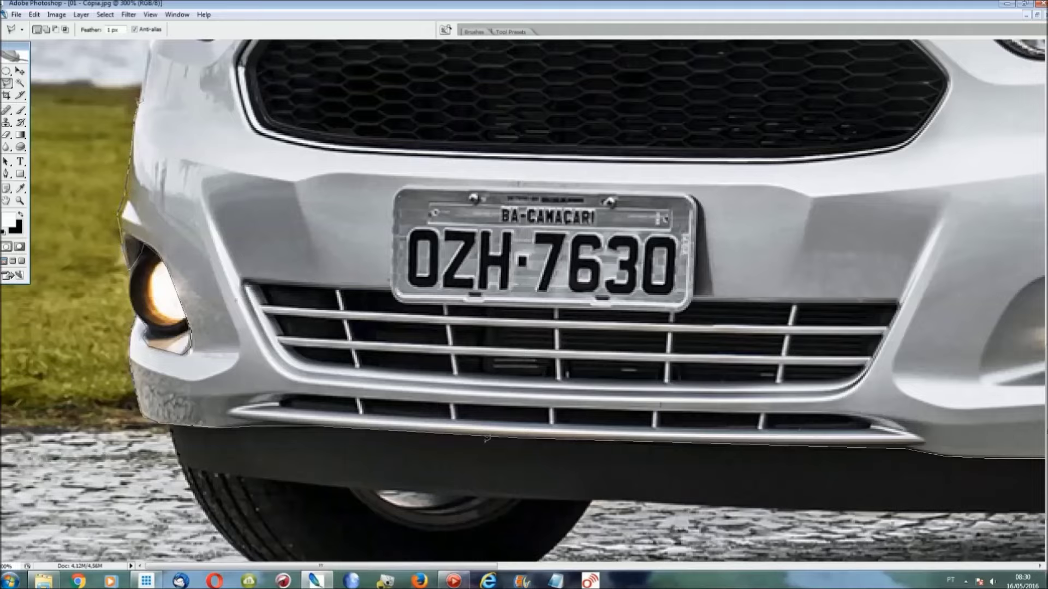
scroll(143, 82, up, 3)
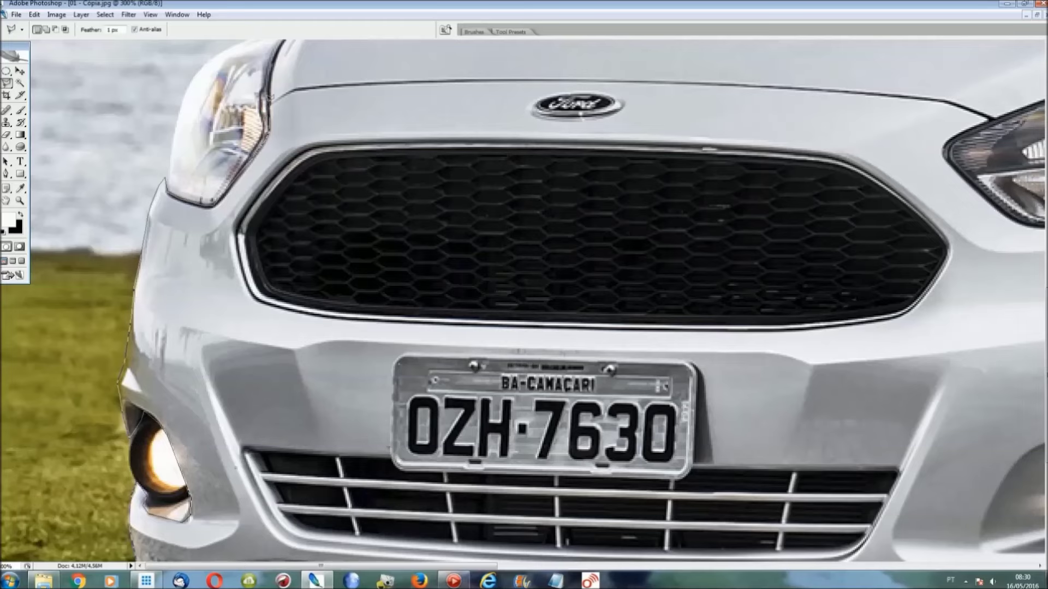
Step: Carry the outline along the hood edge and up the windshield pillar
drag(271, 76, 271, 280)
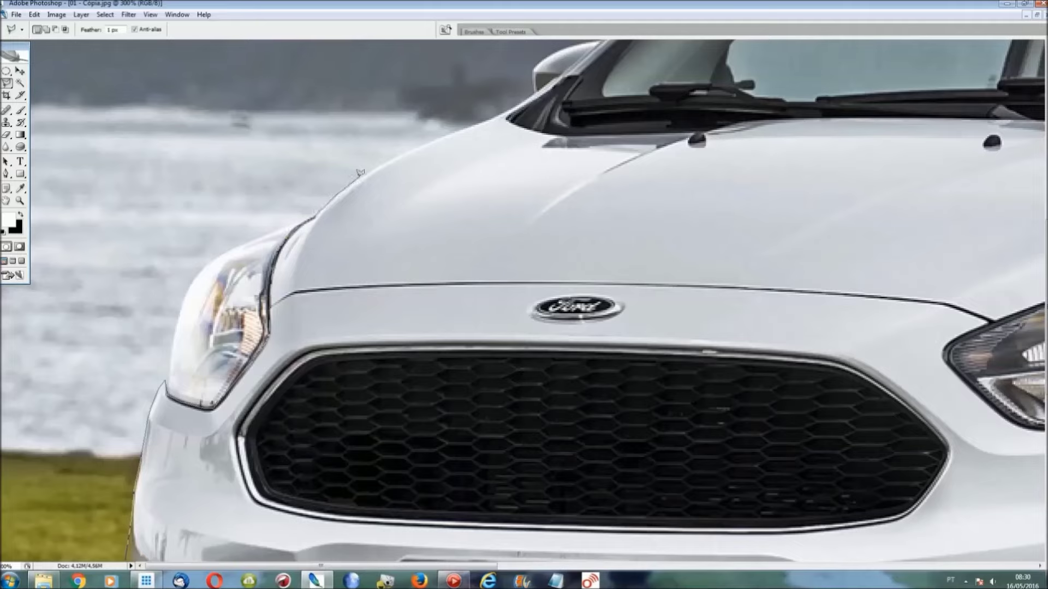
click(358, 173)
click(501, 114)
scroll(573, 54, up, 5)
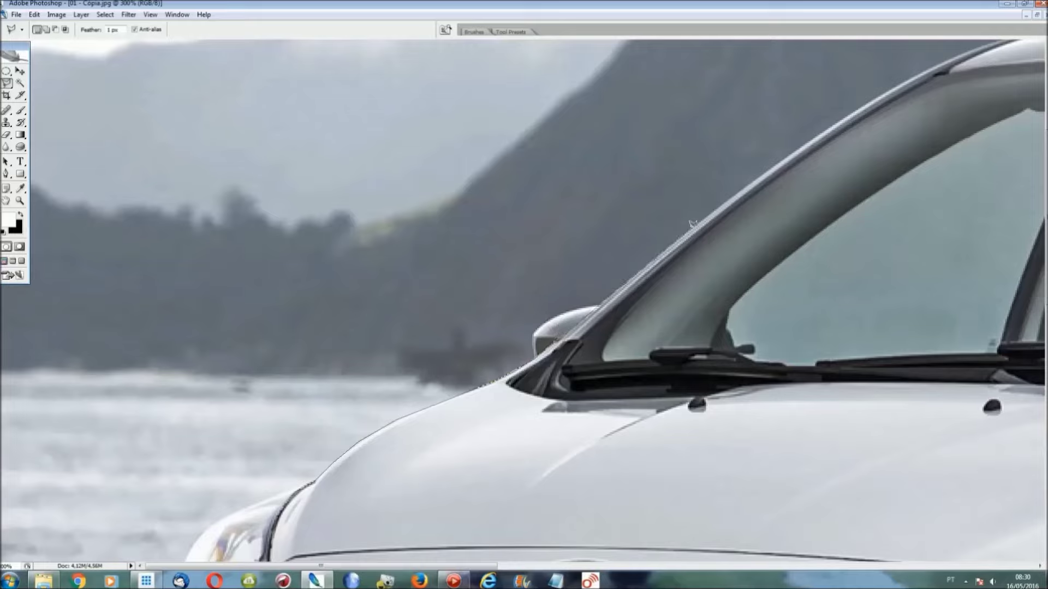
click(776, 173)
scroll(850, 111, right, 5)
scroll(740, 306, up, 5)
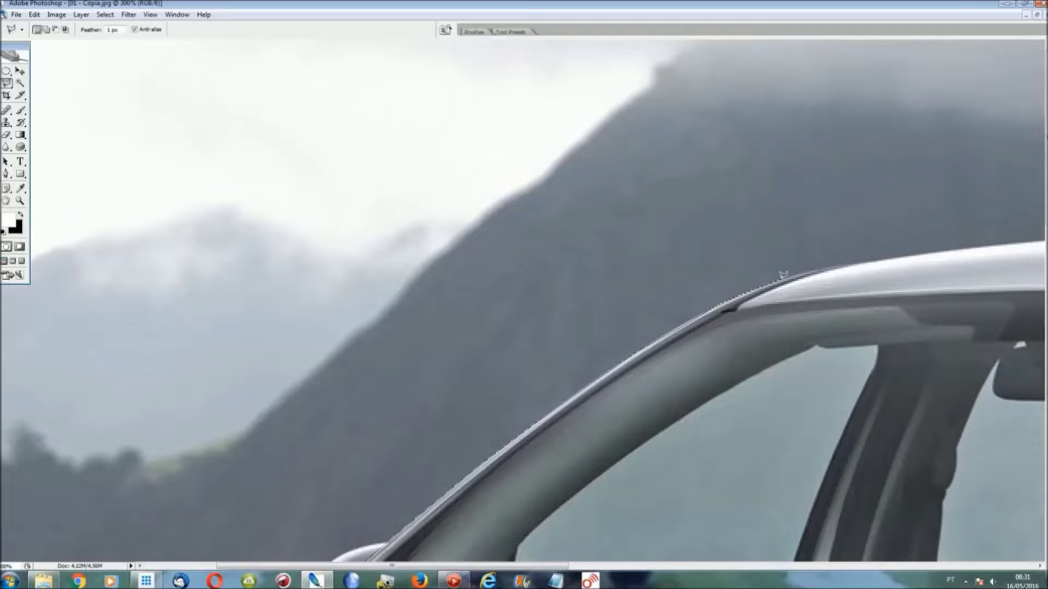
Step: Trace the outline along the roof, round the rear roof corner and down the tail light
drag(783, 274, 319, 253)
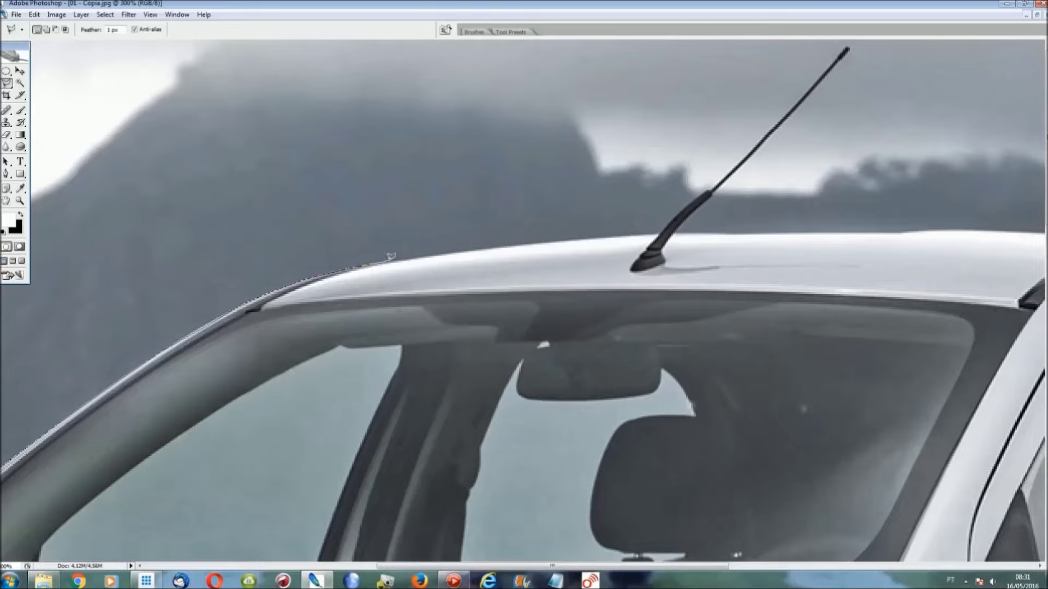
click(395, 255)
click(739, 232)
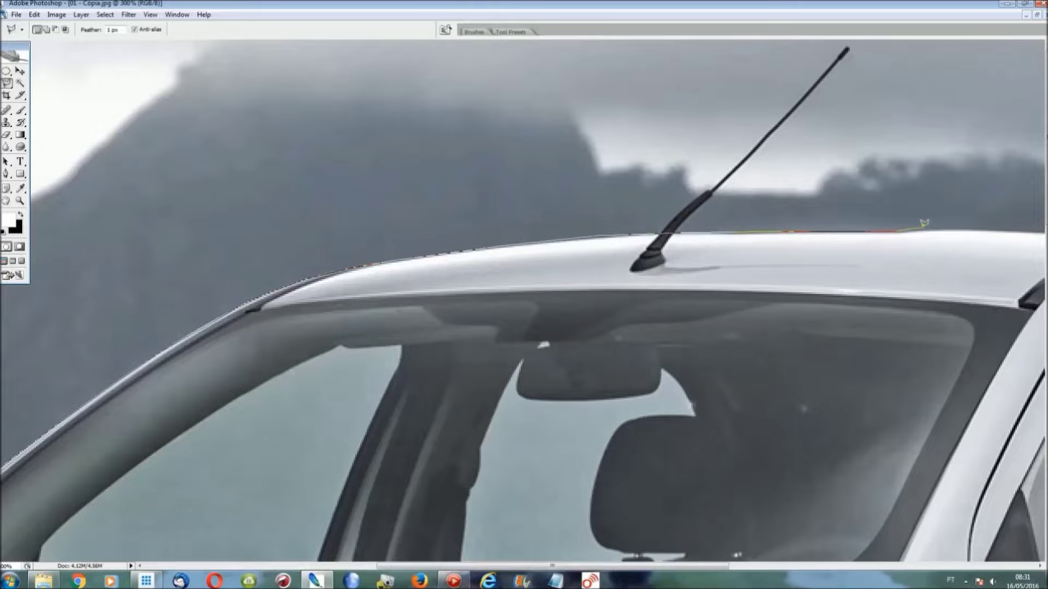
drag(927, 225, 351, 225)
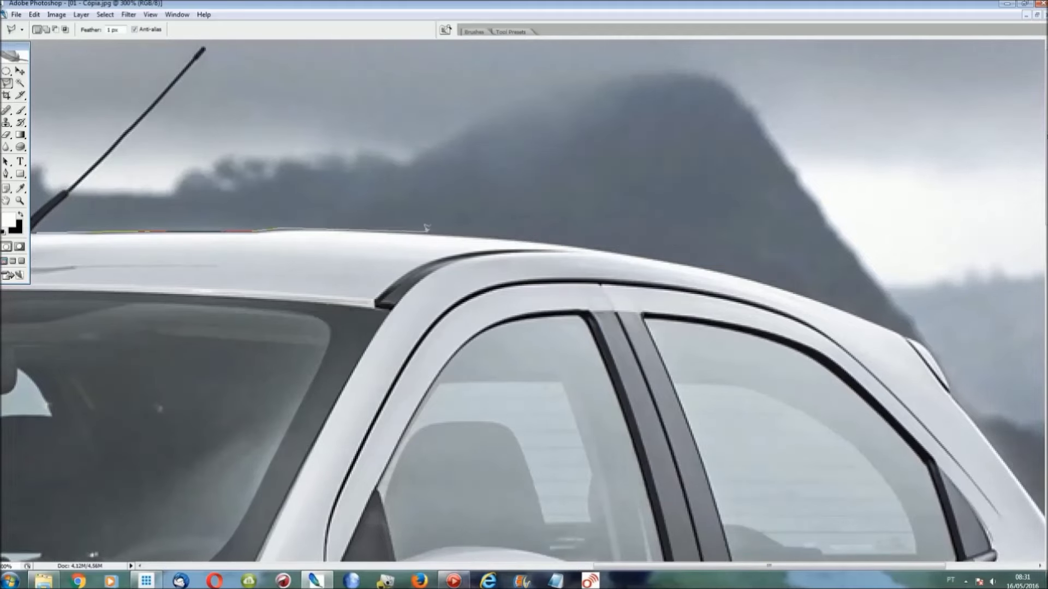
click(538, 238)
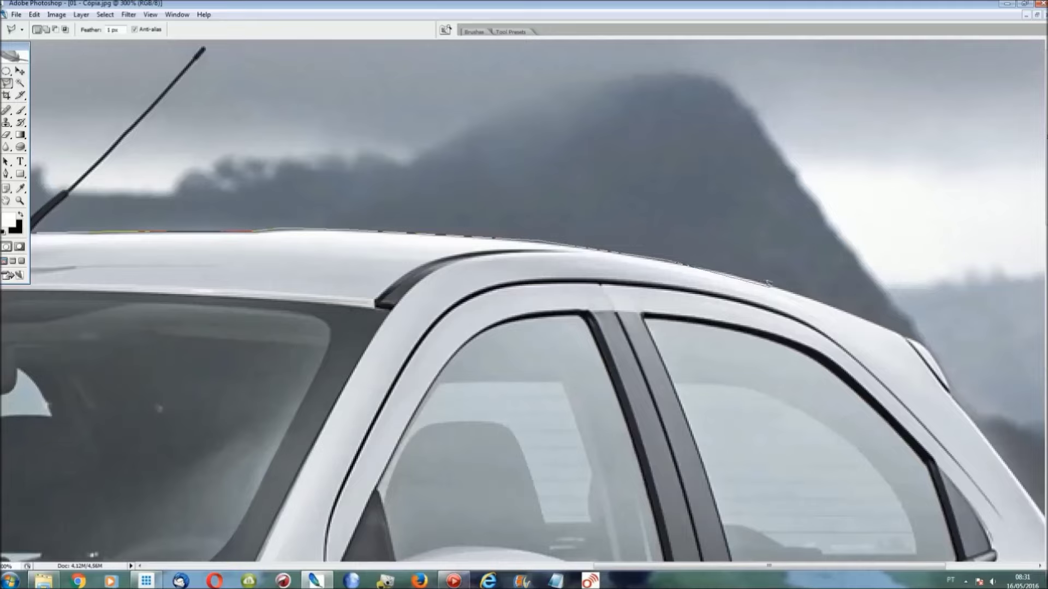
click(768, 283)
click(921, 336)
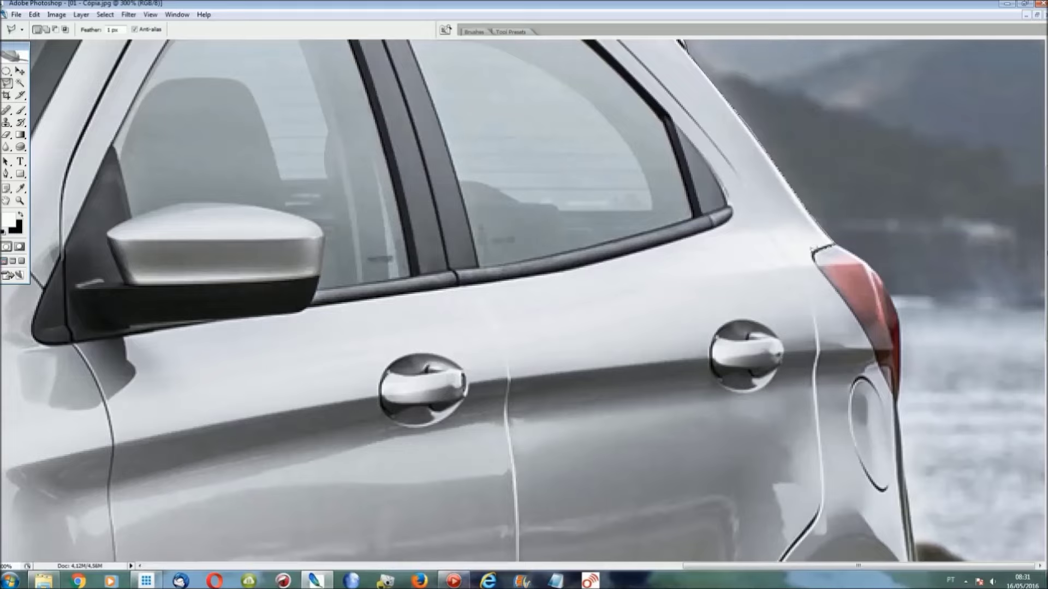
click(830, 279)
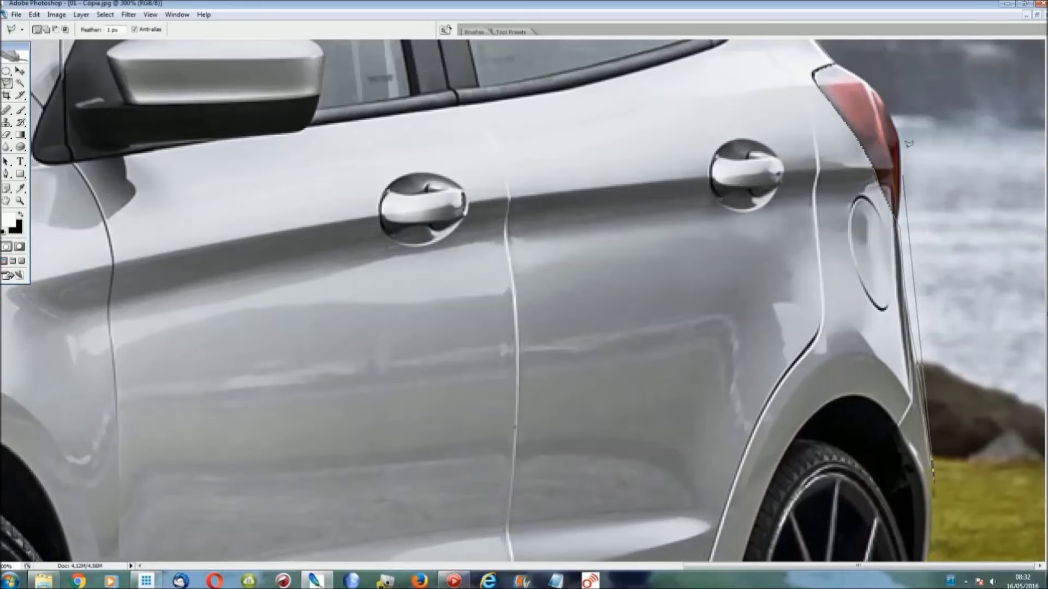
scroll(909, 144, down, 5)
scroll(928, 153, down, 4)
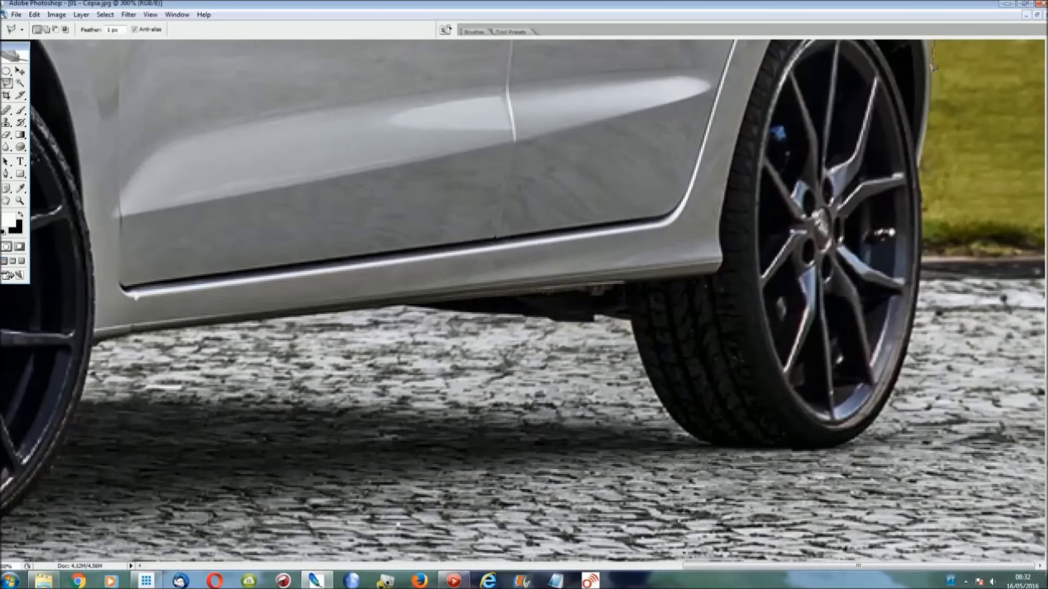
Step: Take the outline down the car's rear edge and along the sill to its front corner
click(930, 104)
click(924, 134)
drag(917, 77, 912, 486)
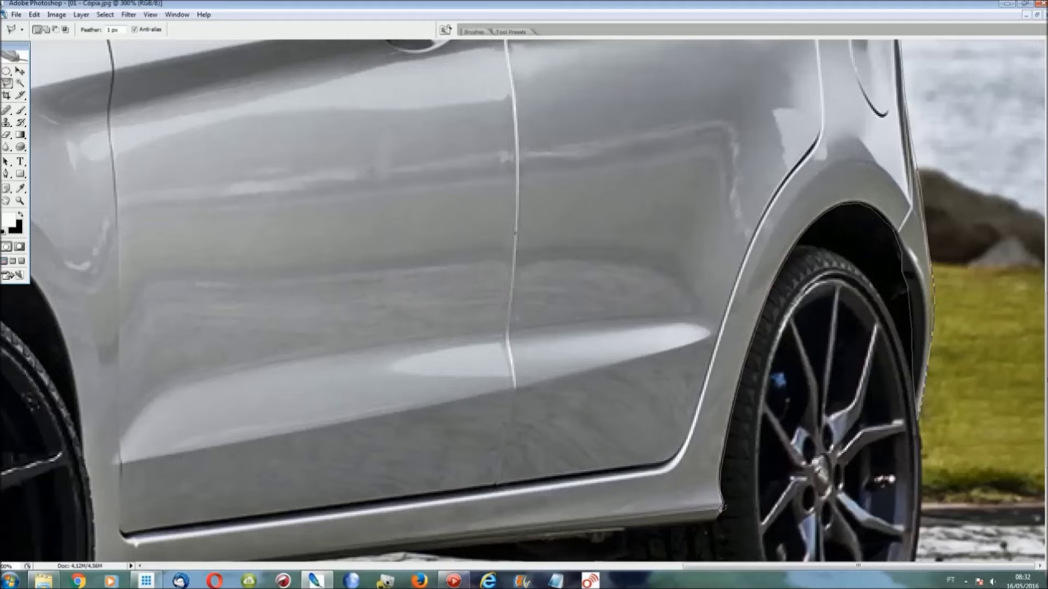
click(715, 516)
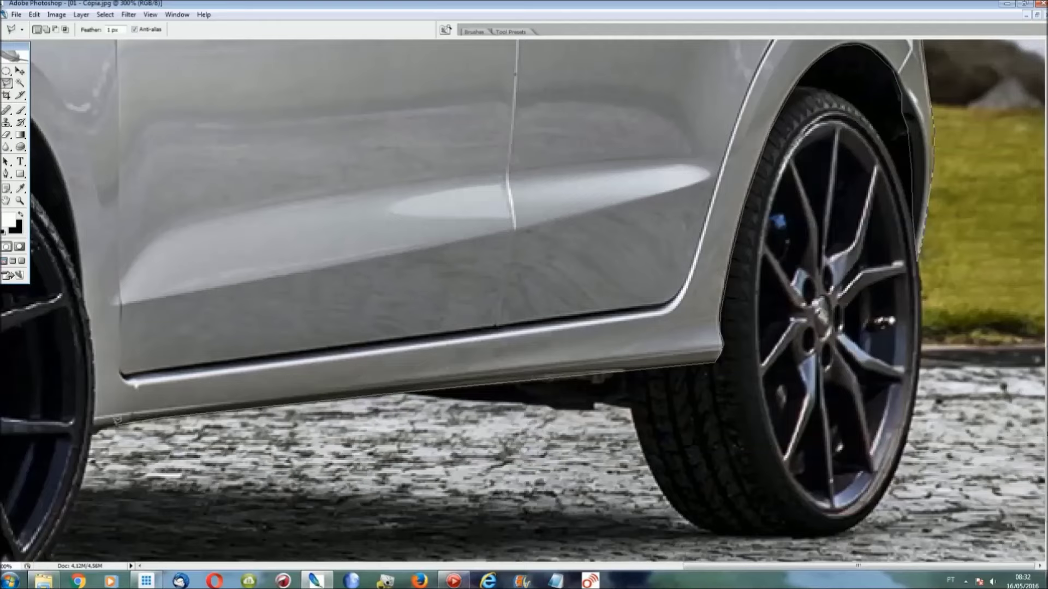
click(94, 429)
Step: Trace around the front wheel arch and close the car-body selection
drag(78, 264, 401, 259)
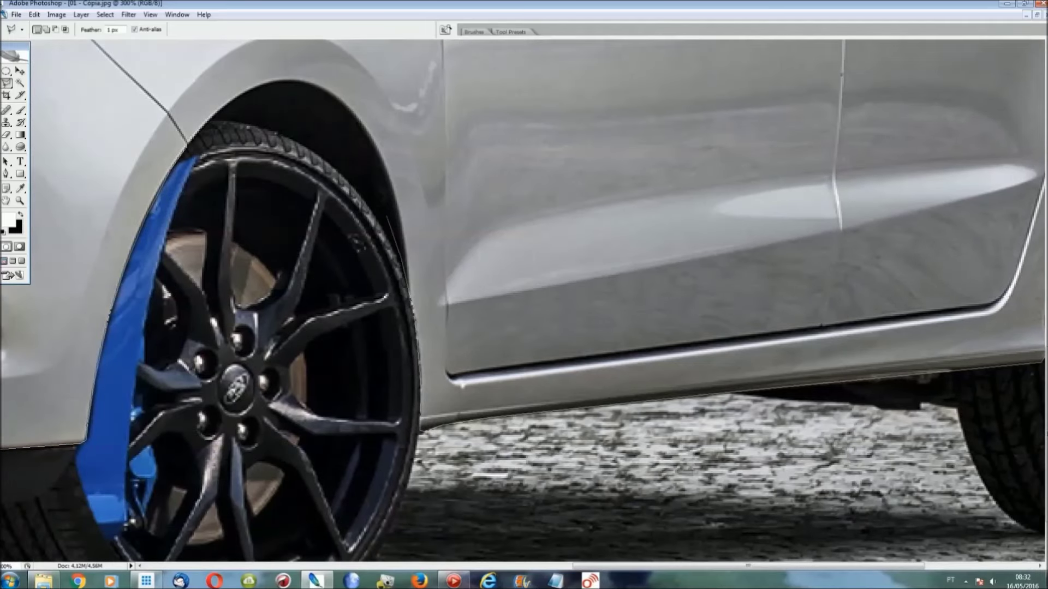
click(391, 211)
click(381, 163)
click(341, 98)
click(307, 79)
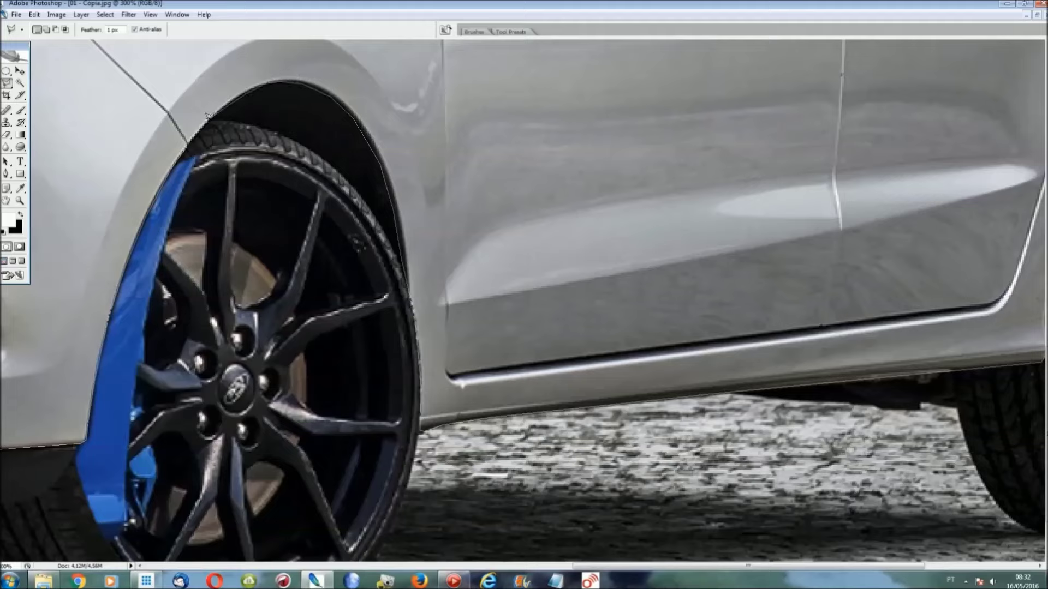
click(190, 141)
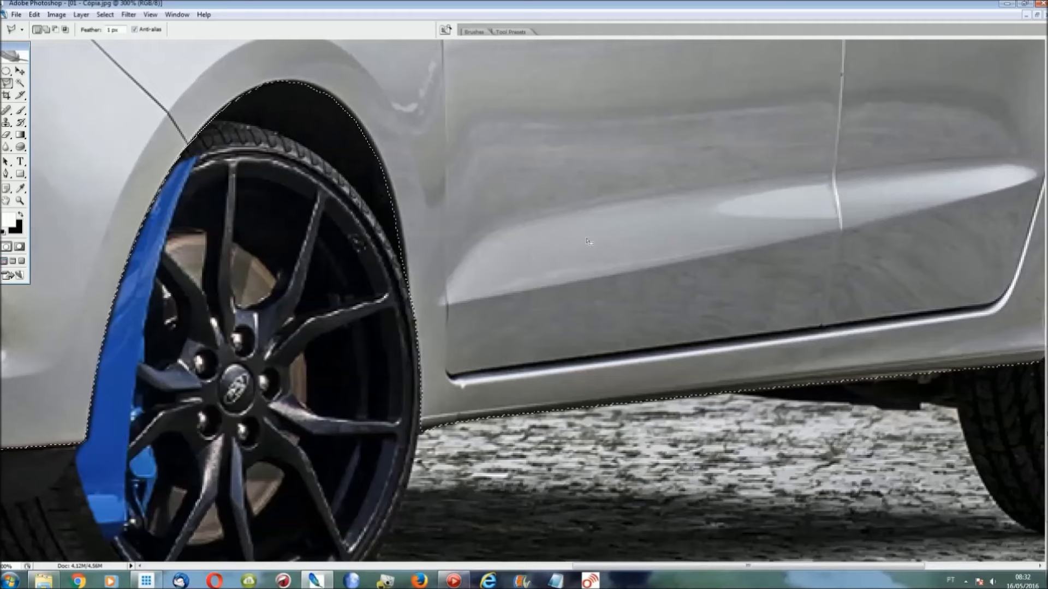
Step: Fit the photo with Ctrl+0, zoom to 300% and scroll to the fog lamp and front wheel
key(ctrl+0)
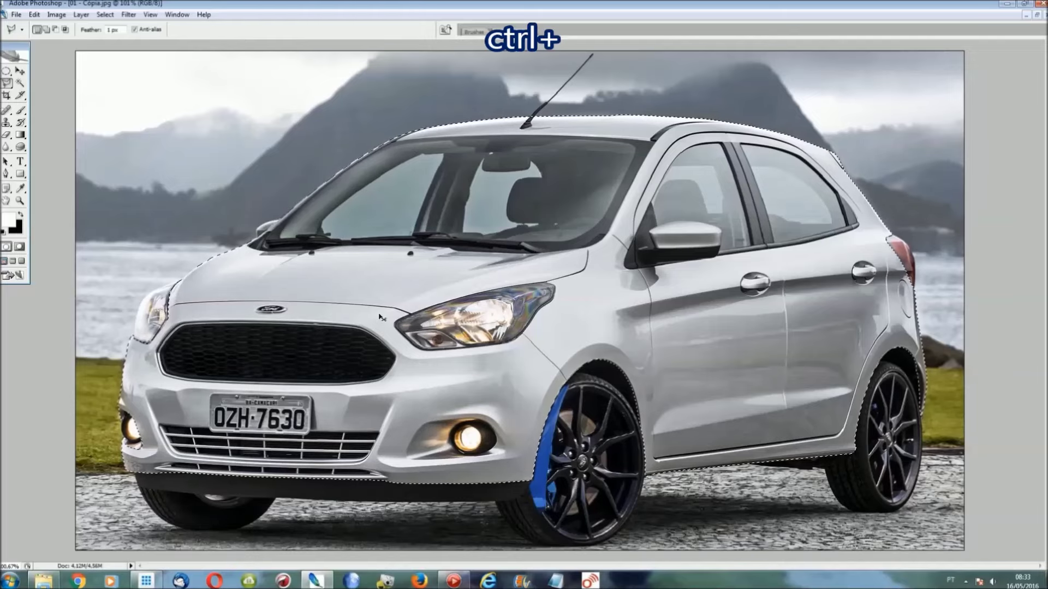
key(ctrl+plus)
key(ctrl+plus)
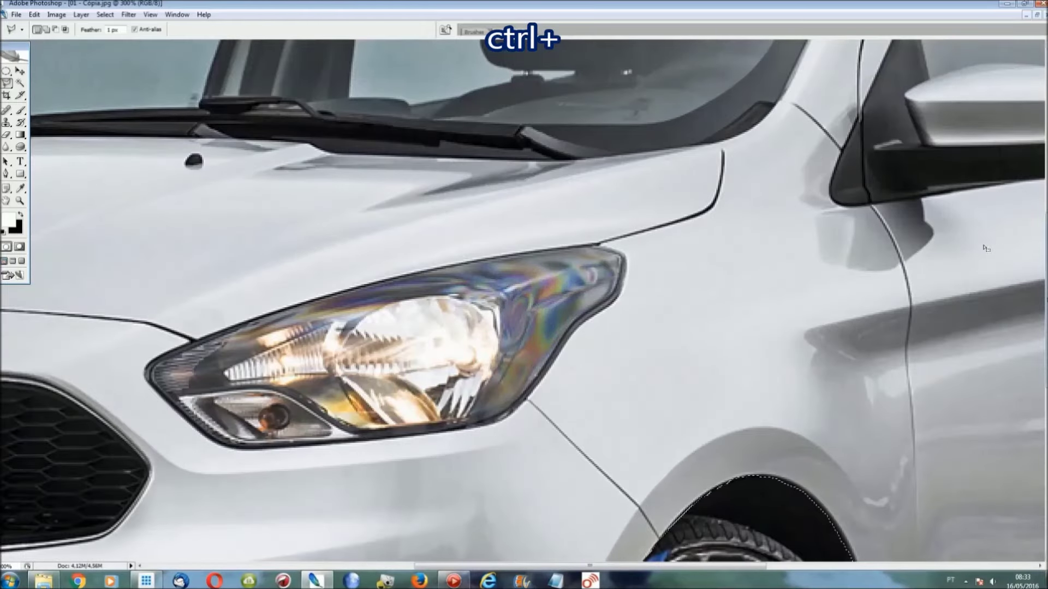
scroll(423, 216, down, 5)
scroll(424, 216, down, 1)
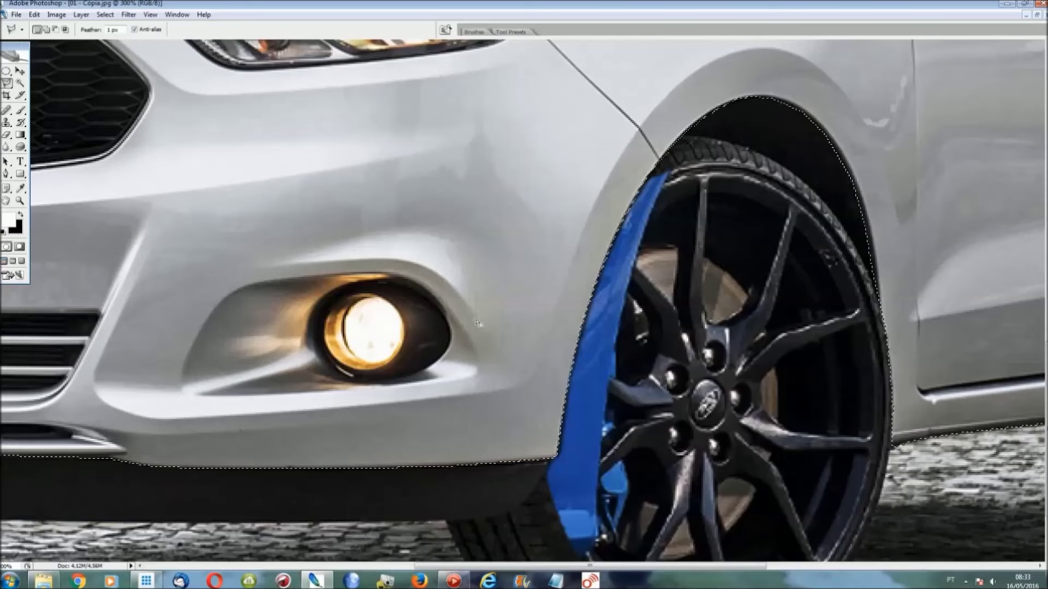
Step: Subtract the front fog lamp from the selection using Subtract from selection mode
click(56, 30)
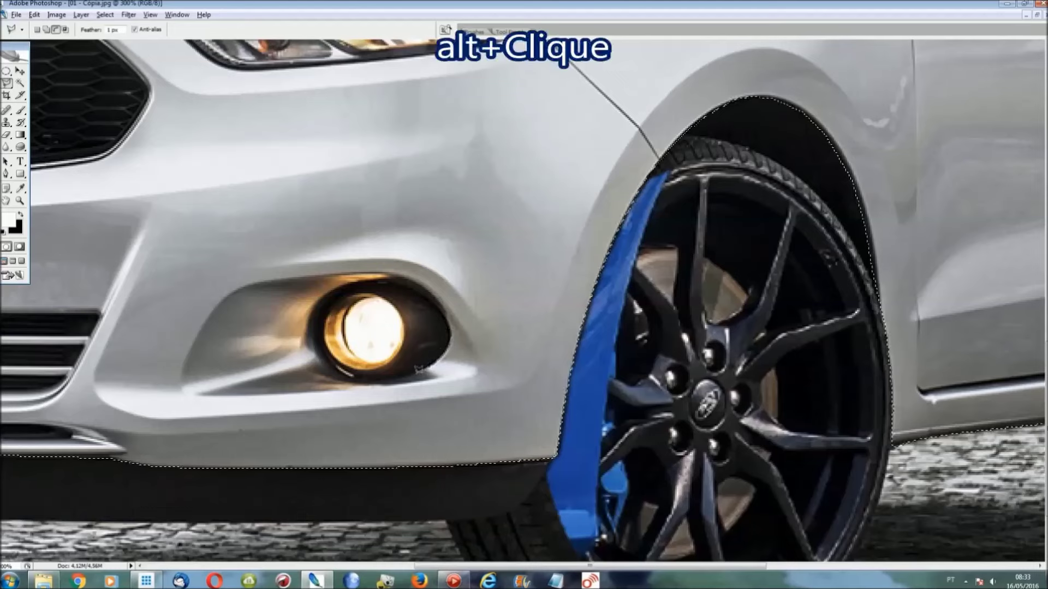
alt+click(387, 377)
alt+click(348, 373)
alt+click(327, 354)
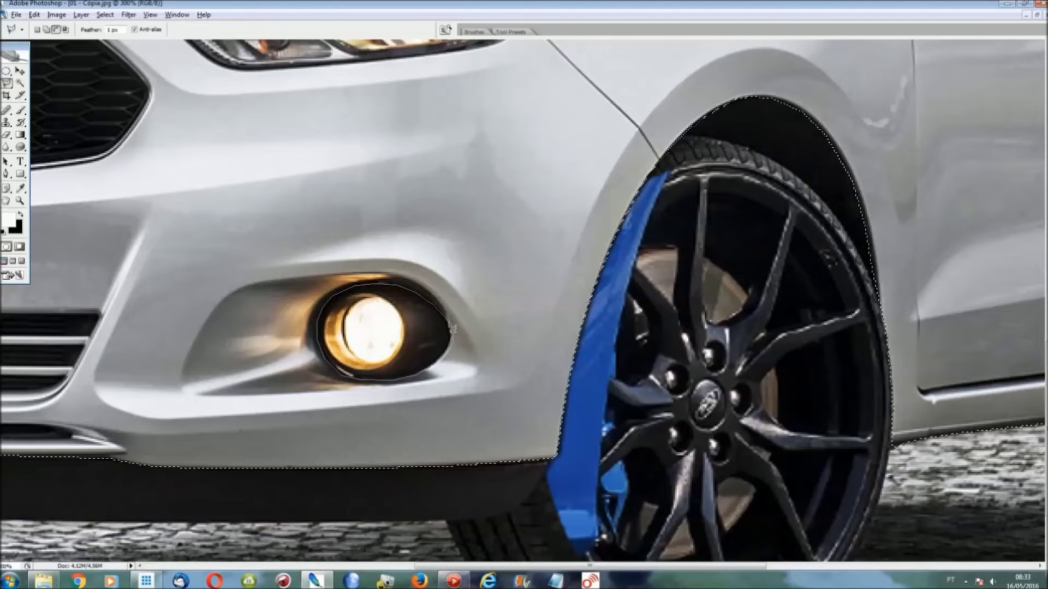
click(452, 328)
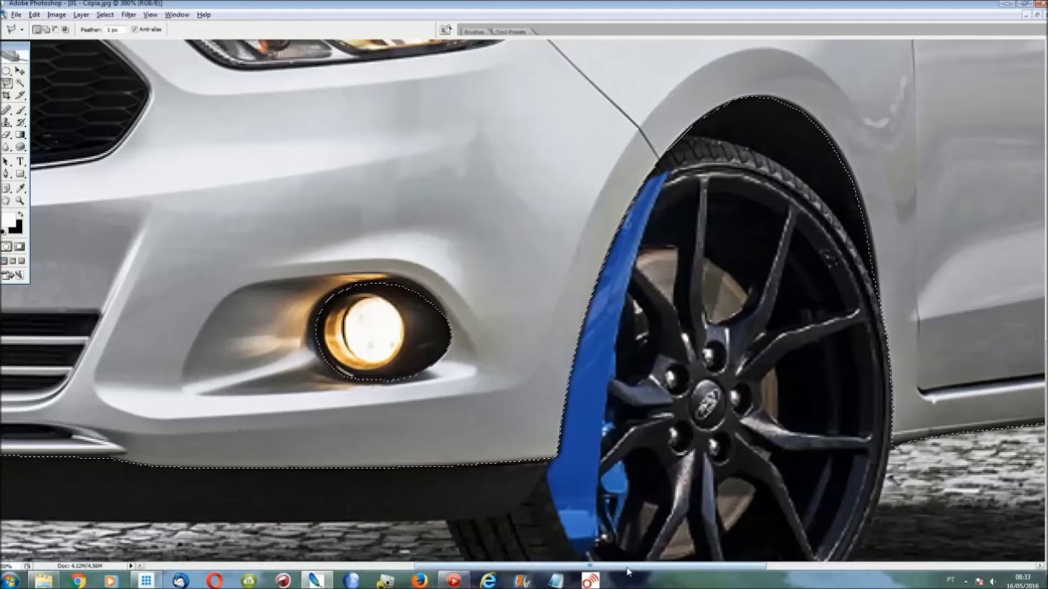
drag(628, 568, 365, 568)
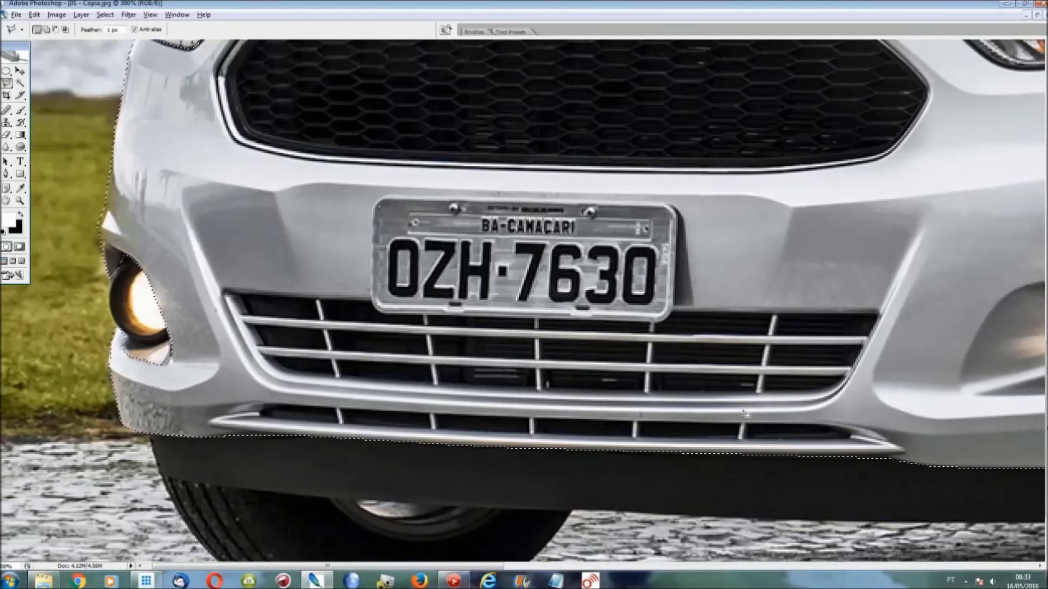
Step: Cut the bumper's bottom slot out of the body selection
alt+click(851, 432)
alt+click(821, 423)
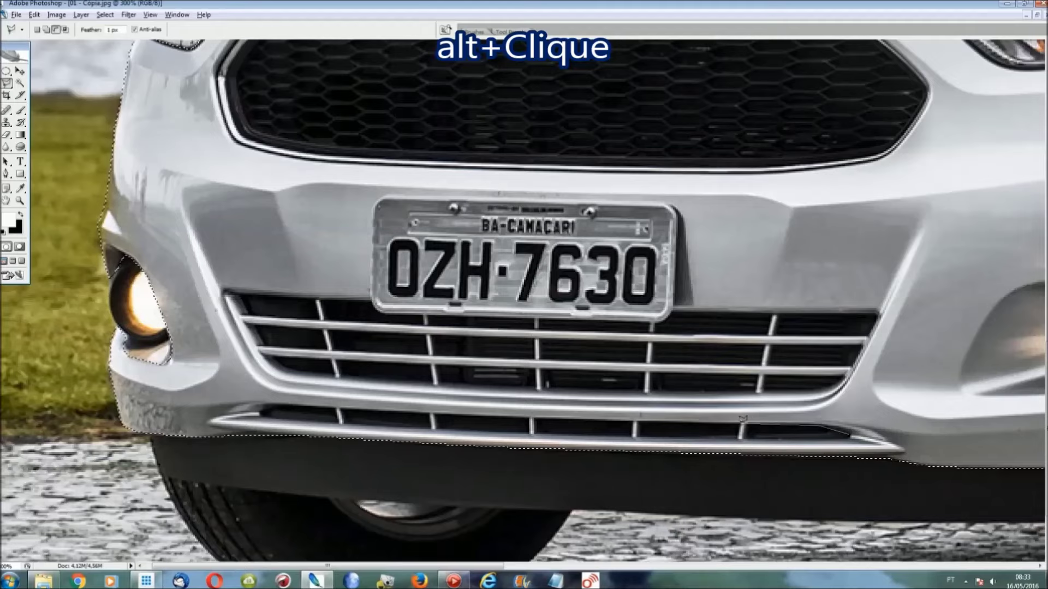
alt+click(496, 410)
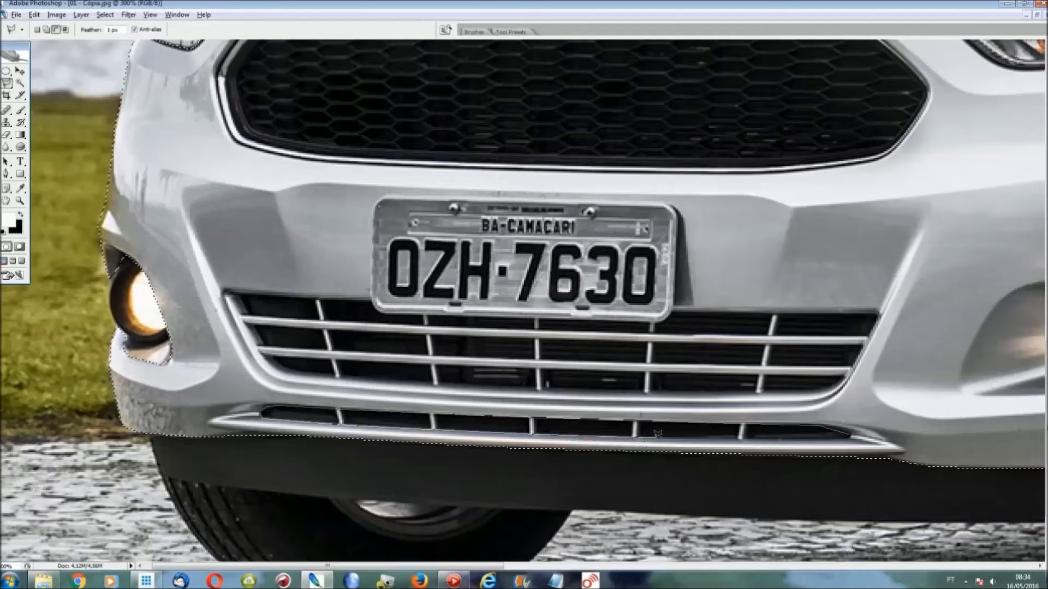
double_click(851, 433)
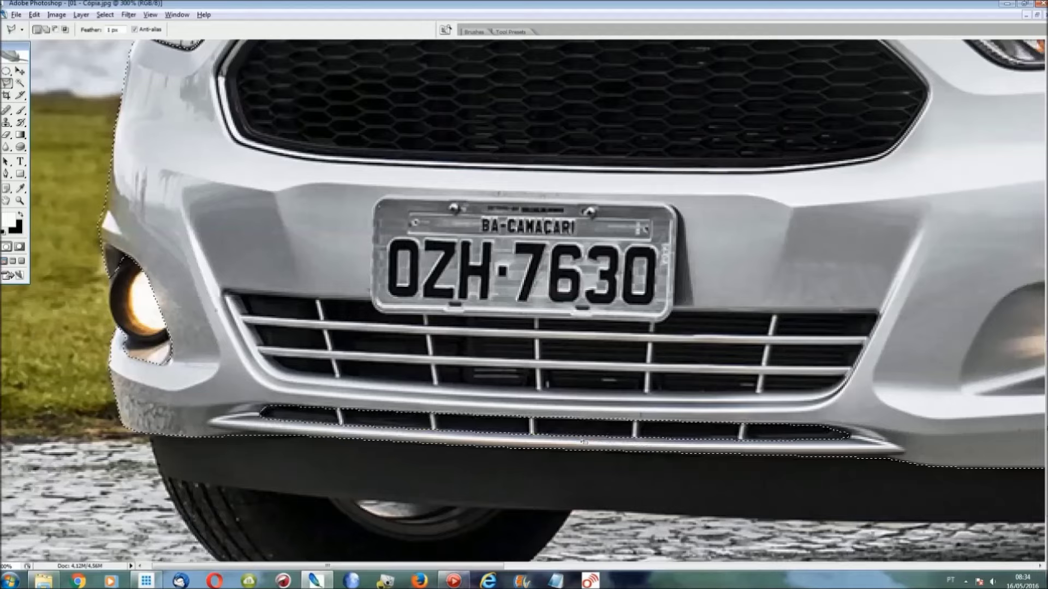
Step: Start tracing the slatted grille beneath the licence plate to exclude it
alt+click(879, 313)
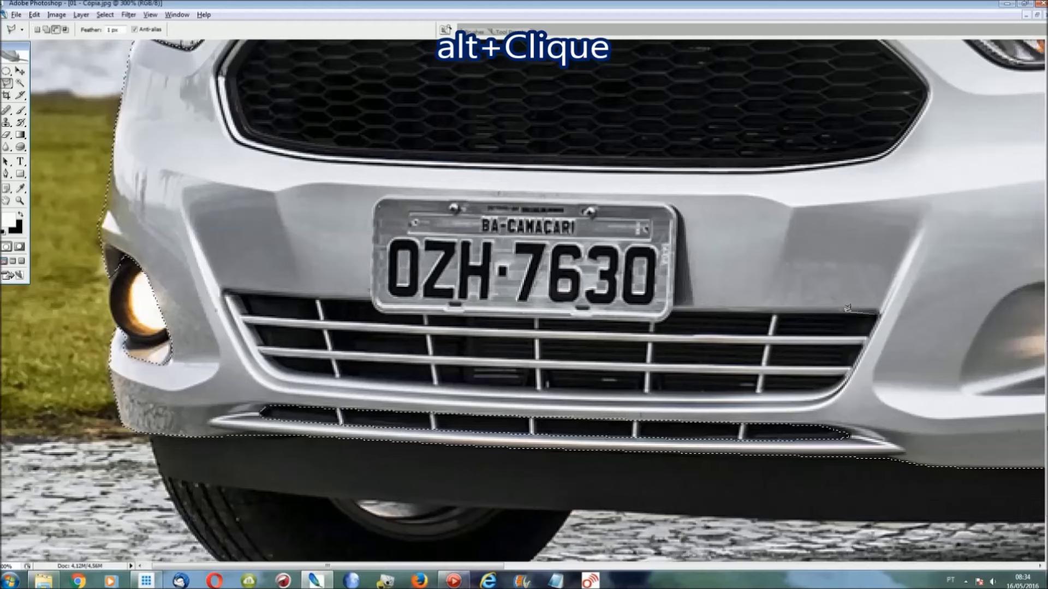
alt+click(672, 309)
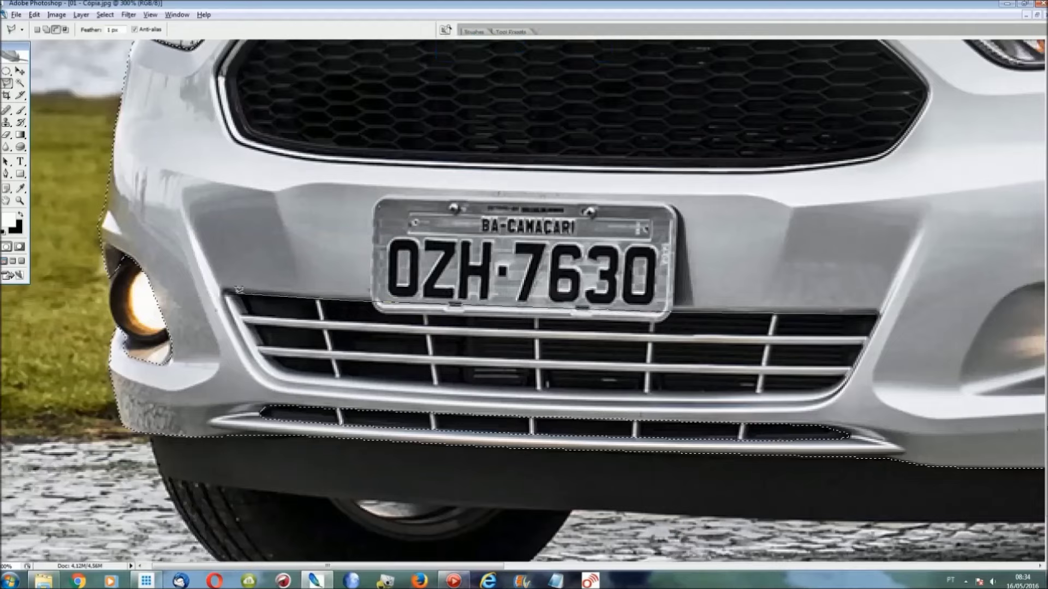
click(239, 293)
click(297, 365)
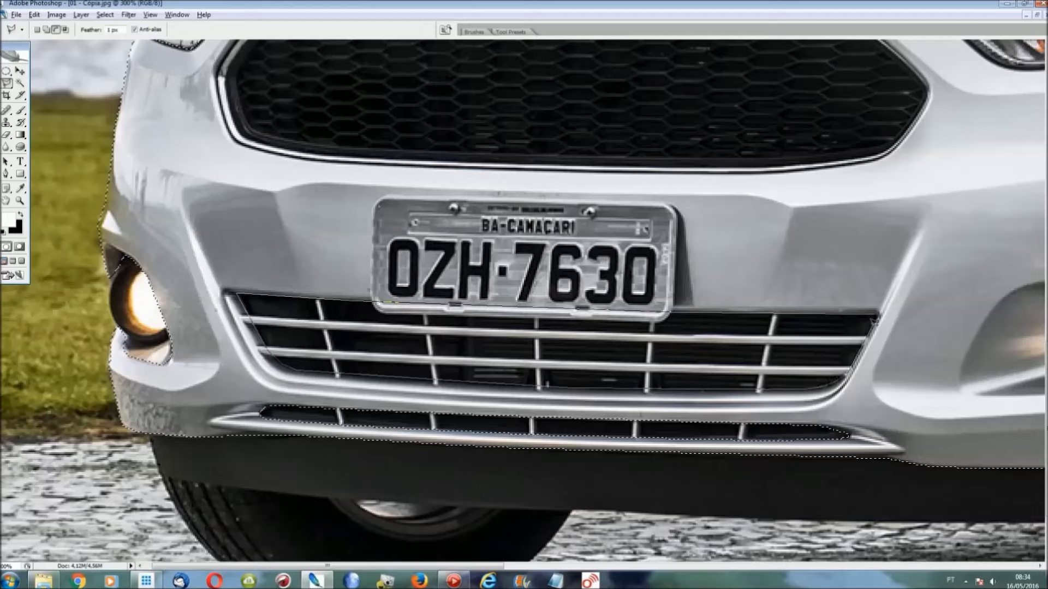
Step: Close the grille exclusion and add the left and middle grille bars back
click(876, 315)
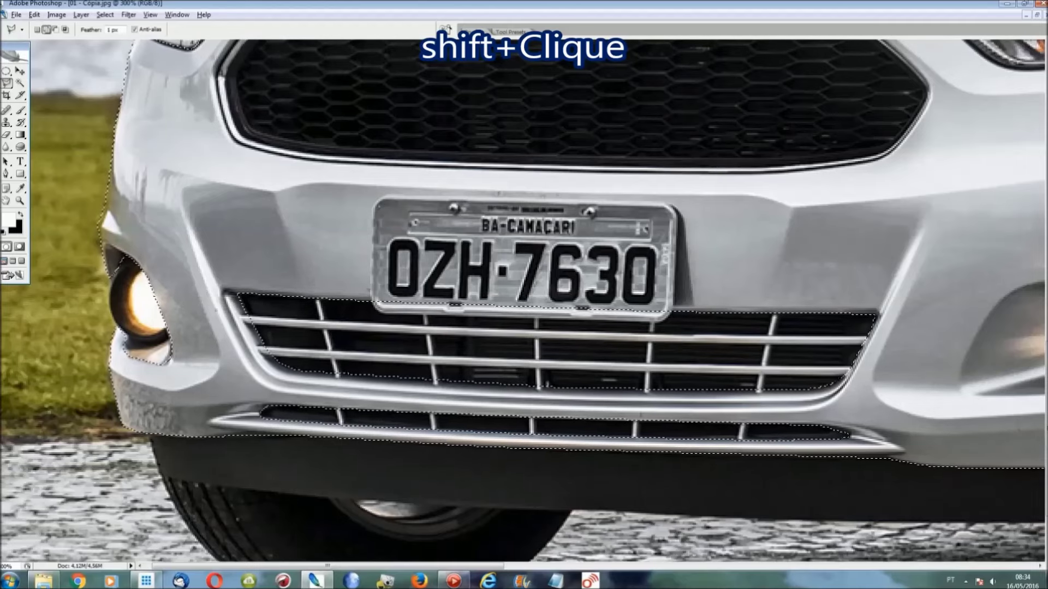
shift+click(309, 295)
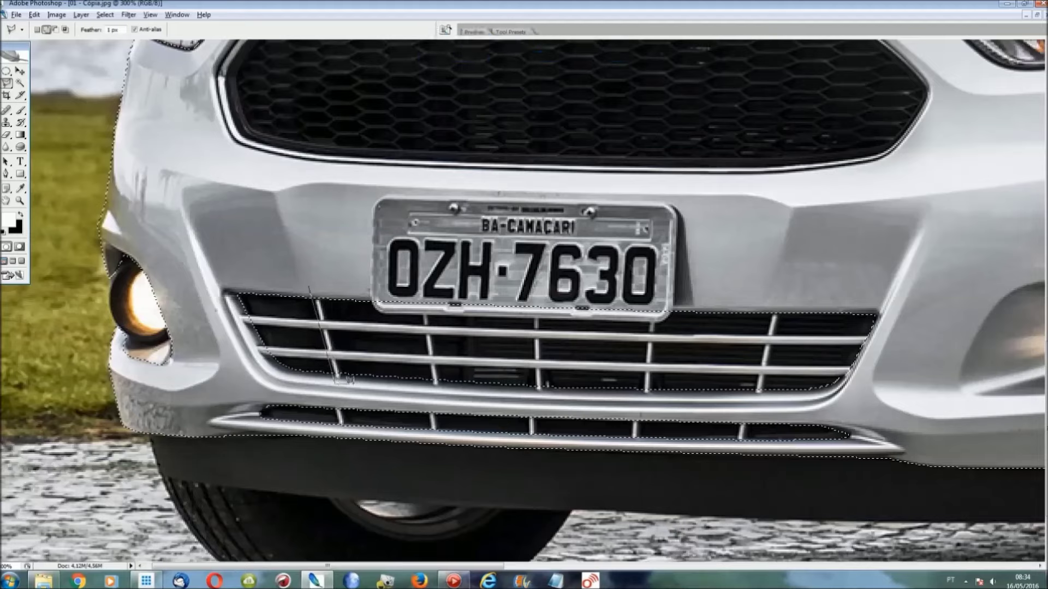
click(322, 285)
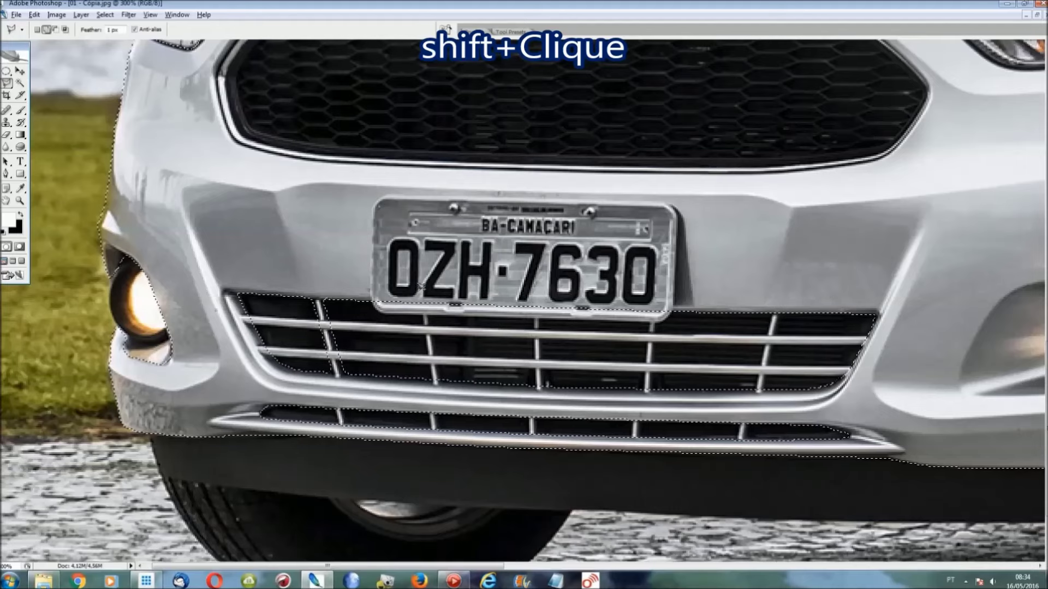
shift+click(423, 306)
click(428, 293)
click(538, 367)
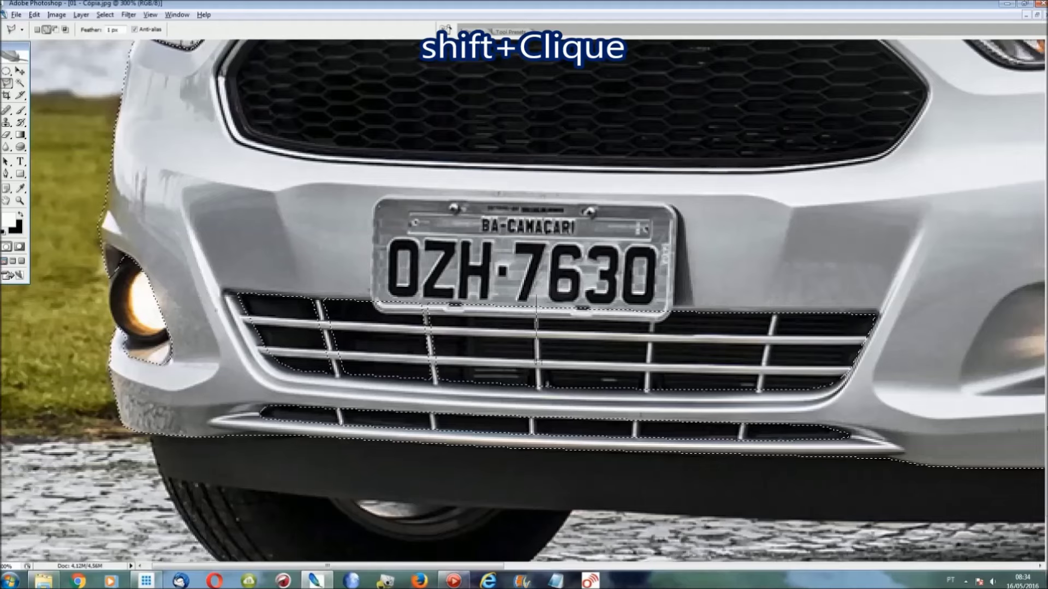
click(537, 296)
click(541, 394)
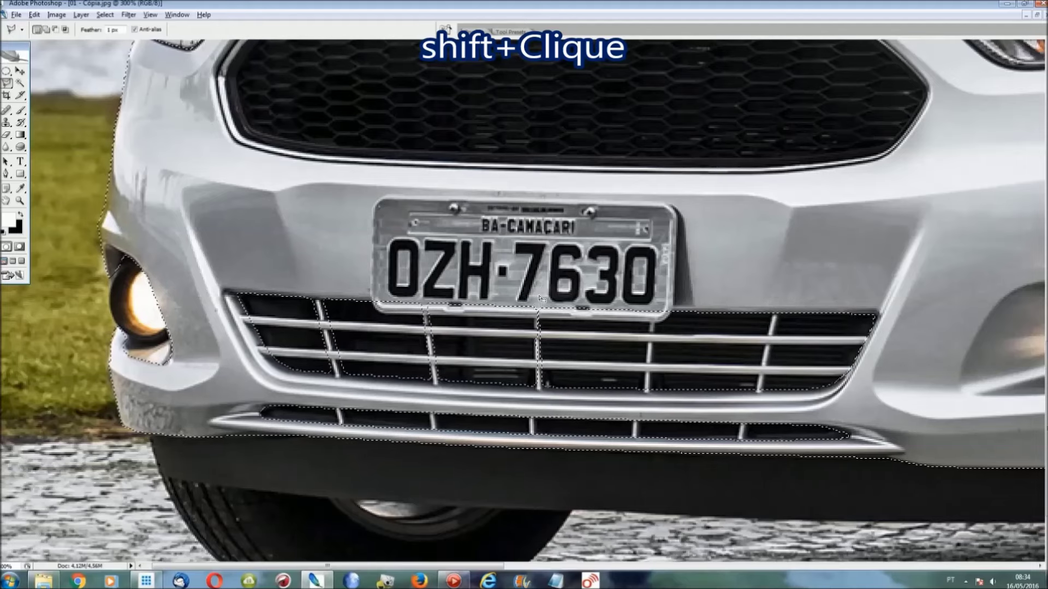
click(650, 297)
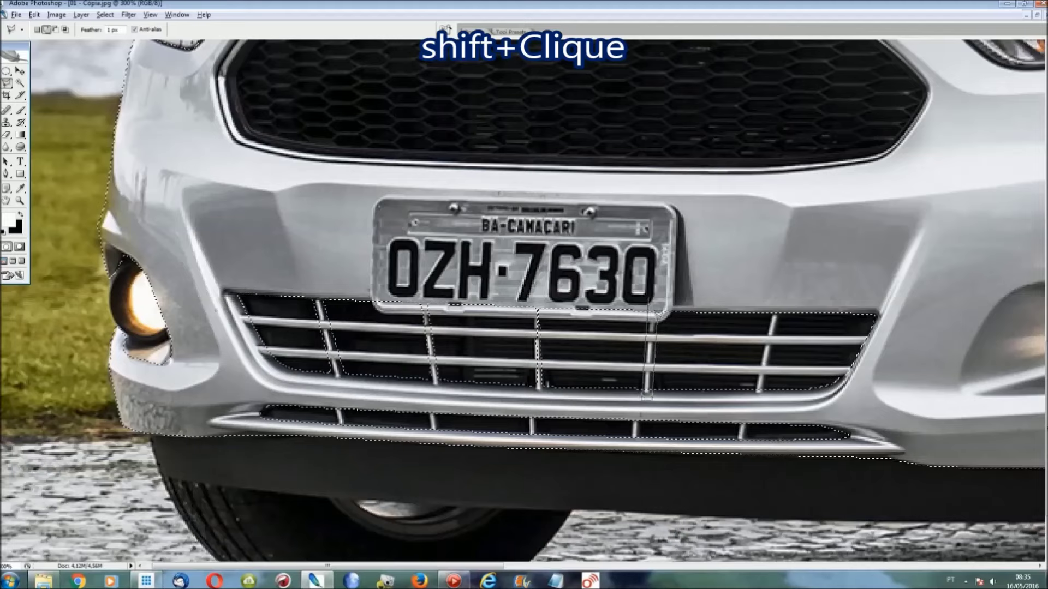
click(655, 305)
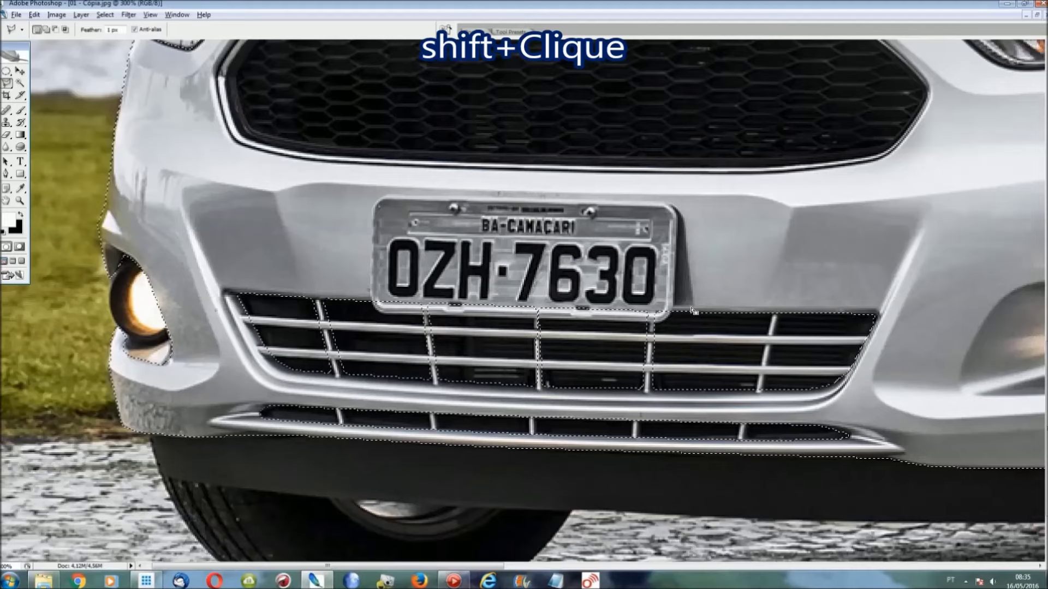
Step: Add the right vertical grille bar back and trace around the licence plate
shift+click(777, 300)
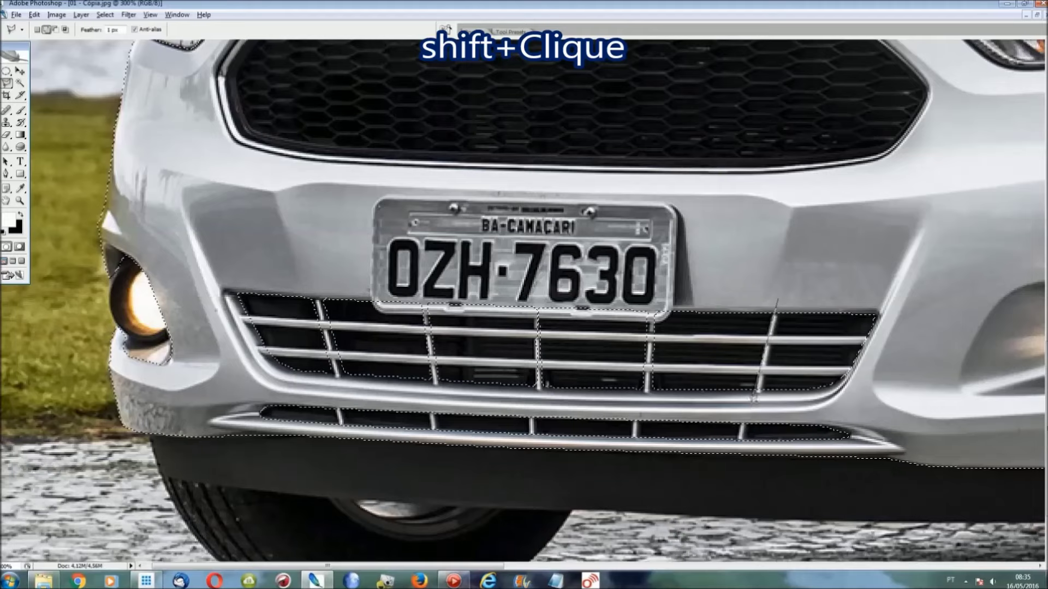
click(756, 398)
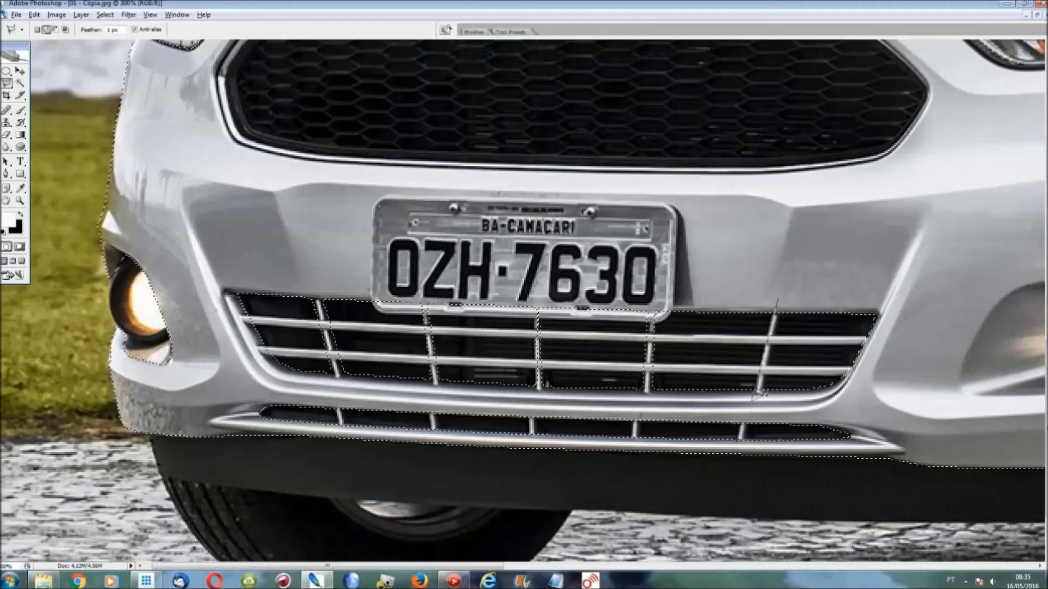
click(780, 305)
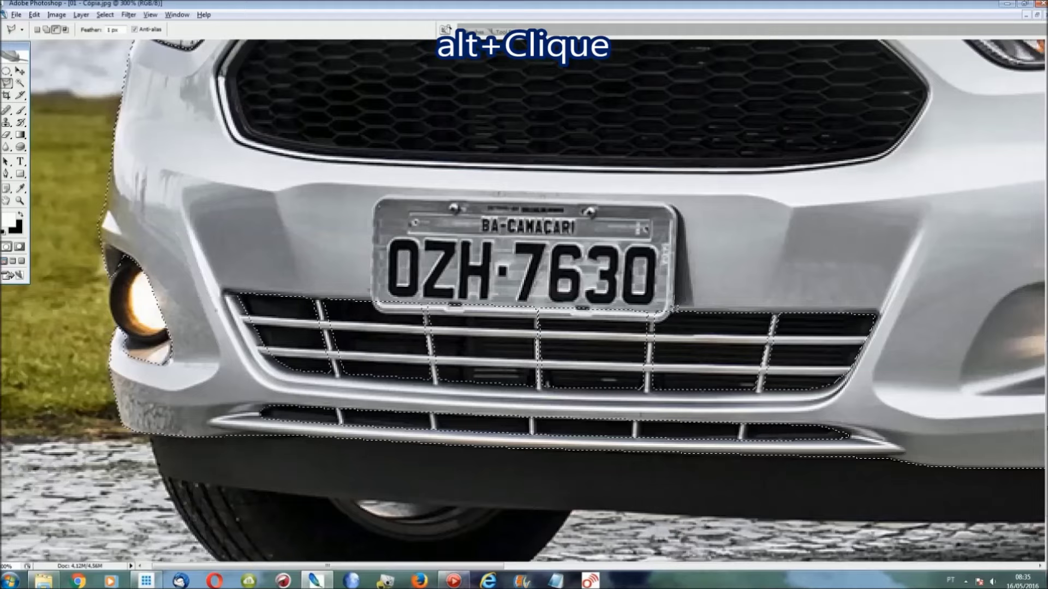
alt+click(662, 320)
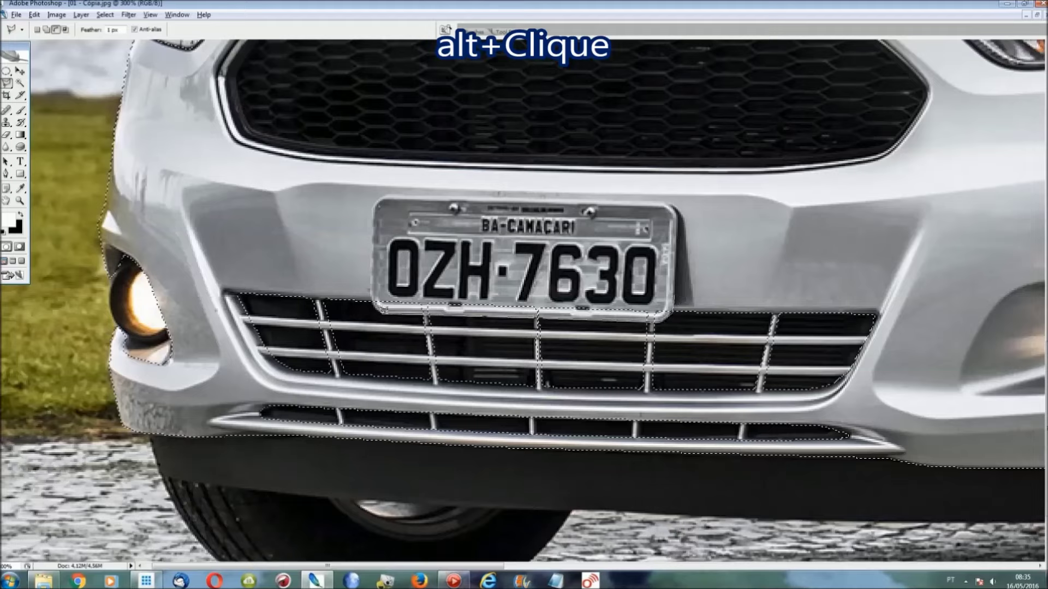
alt+click(370, 298)
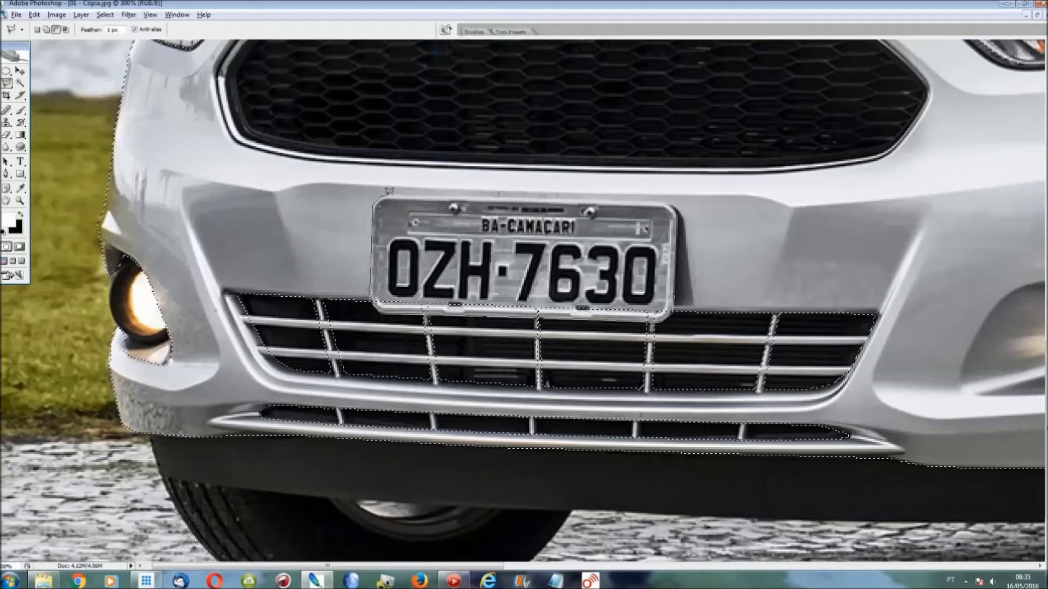
alt+click(388, 191)
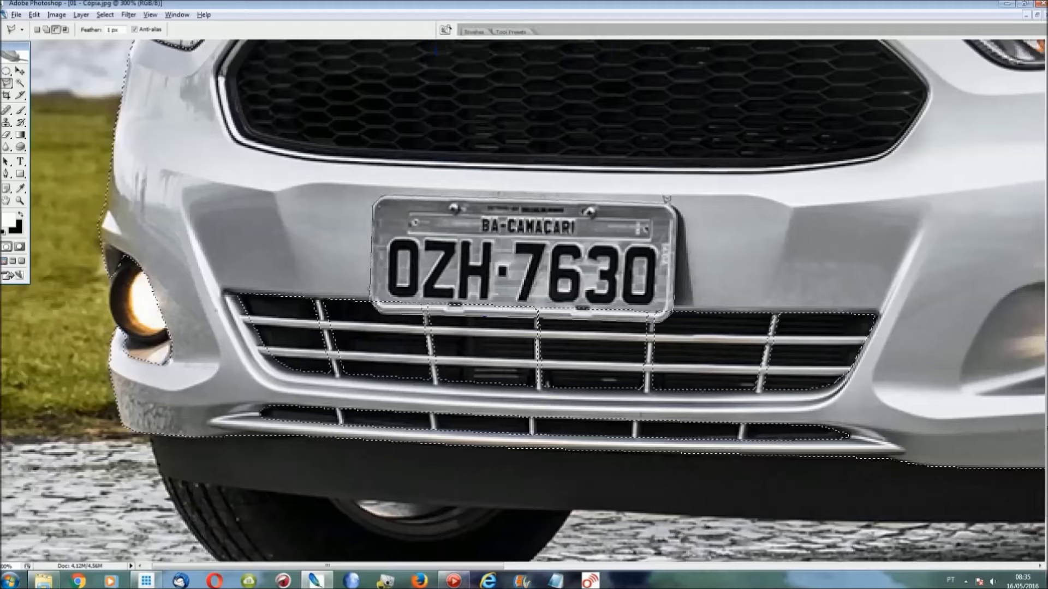
Step: Close the licence-plate exclusion and add the lower grille bars back into the selection
double_click(677, 287)
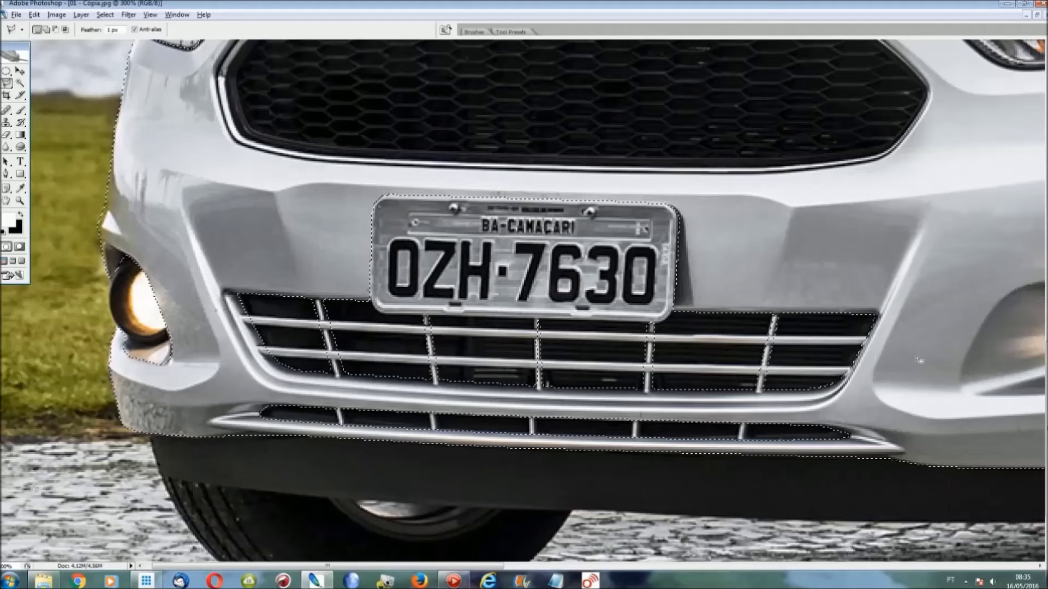
shift+click(881, 332)
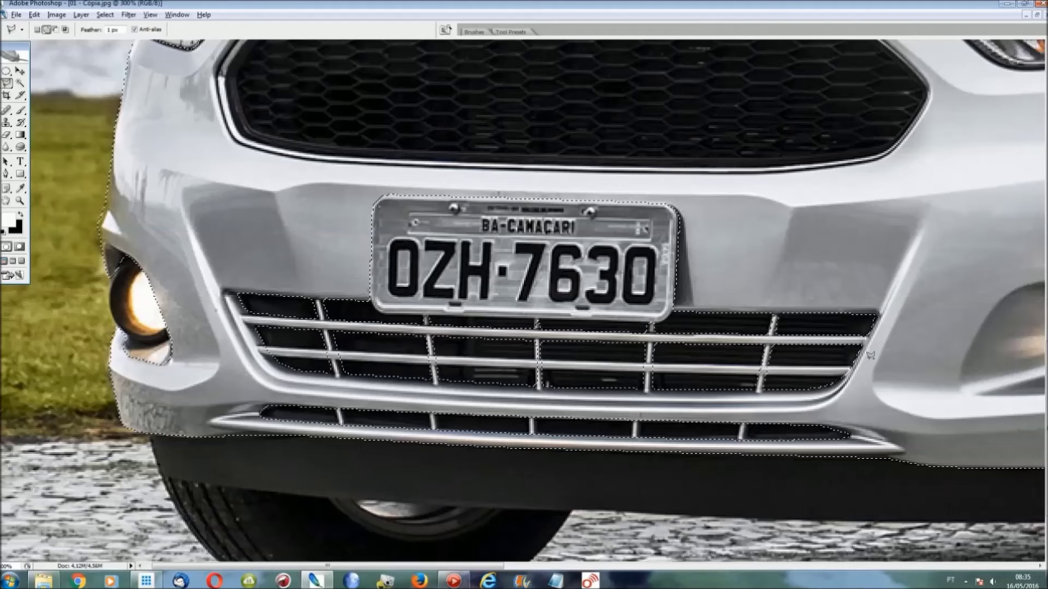
click(868, 359)
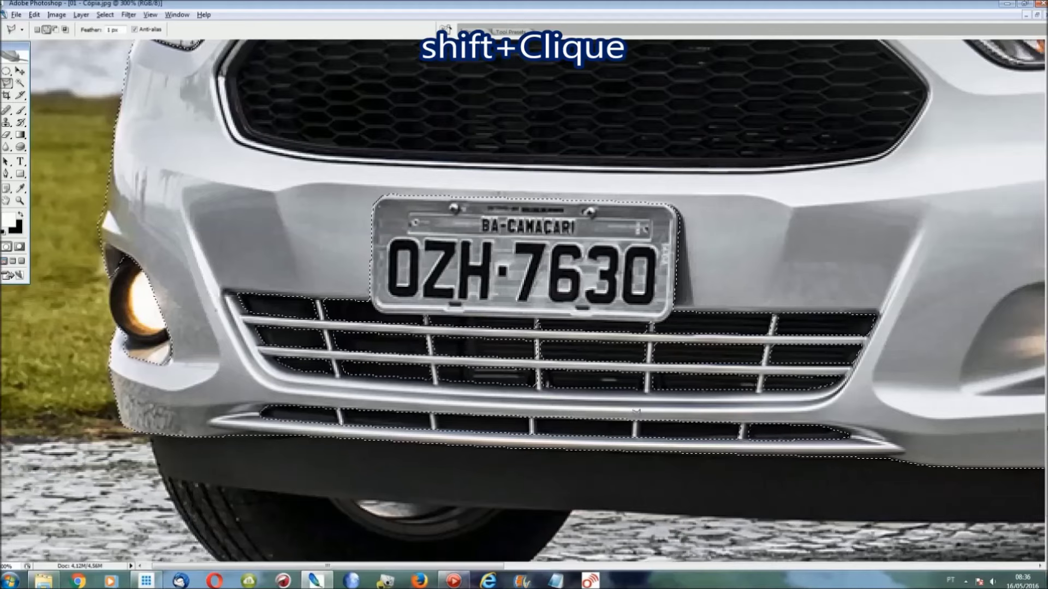
shift+click(637, 442)
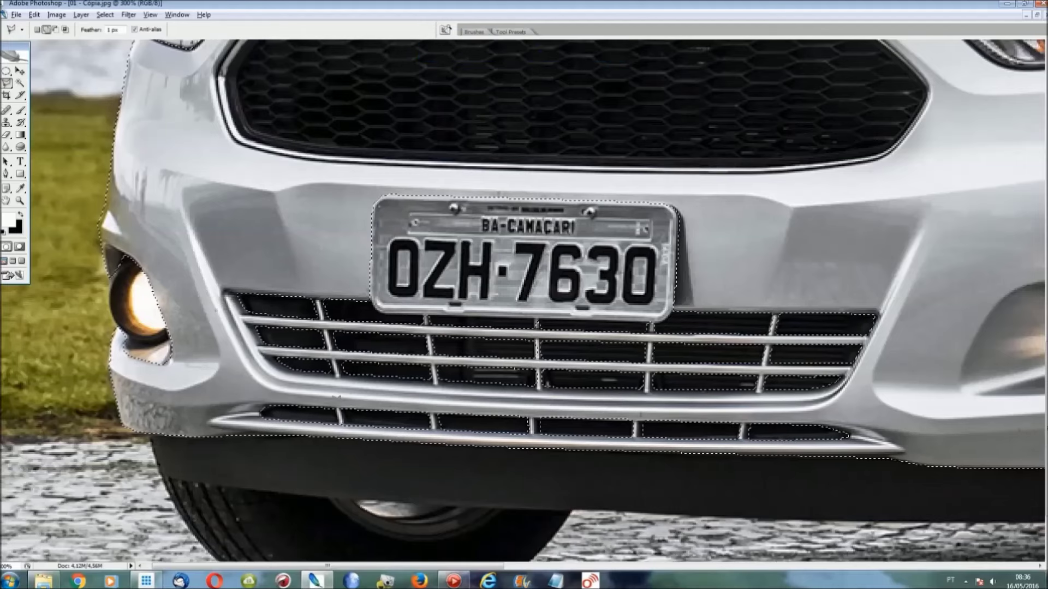
shift+click(332, 405)
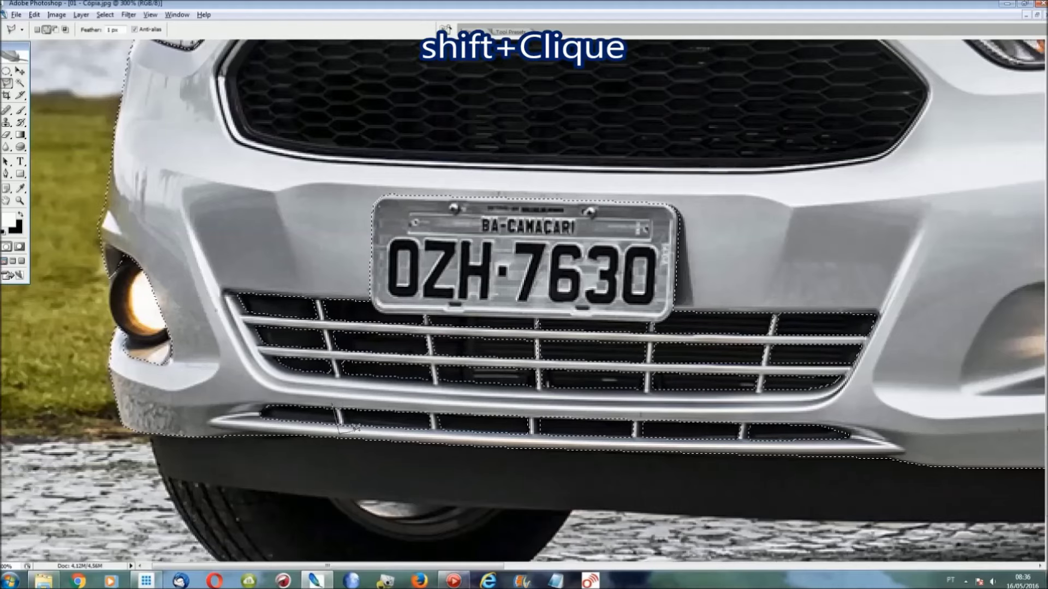
double_click(338, 418)
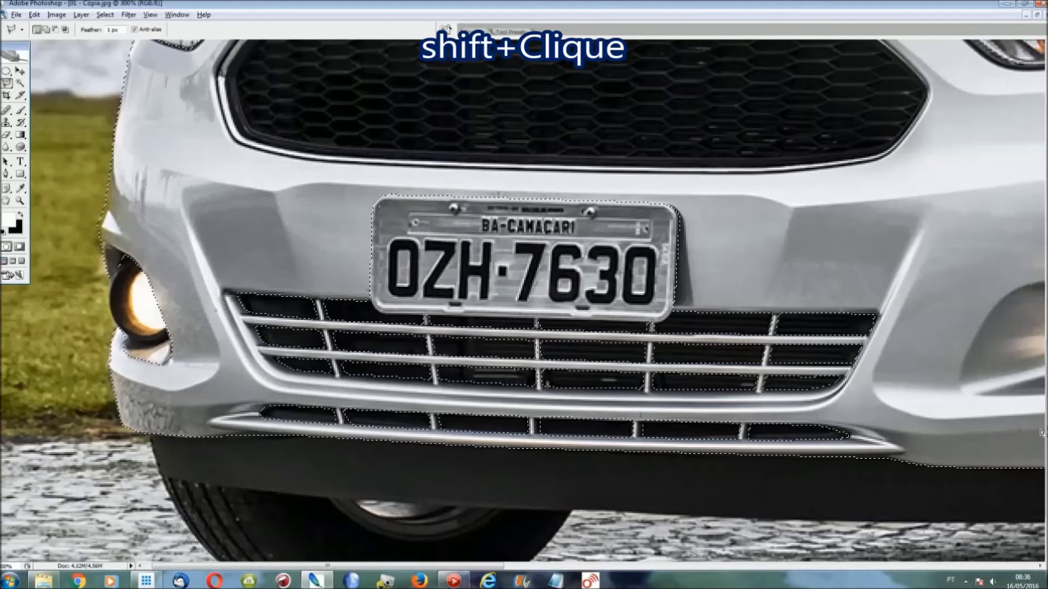
Step: Subtract the upper honeycomb grille from the car selection, then begin outlining the Ford badge
scroll(524, 300, up, 2)
scroll(524, 300, up, 2)
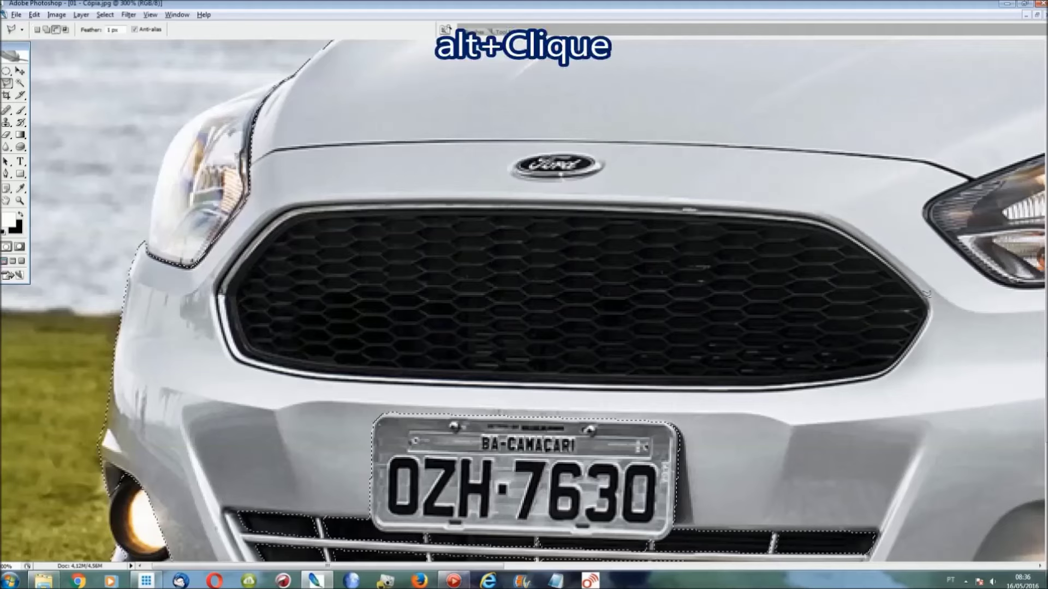
key(alt)
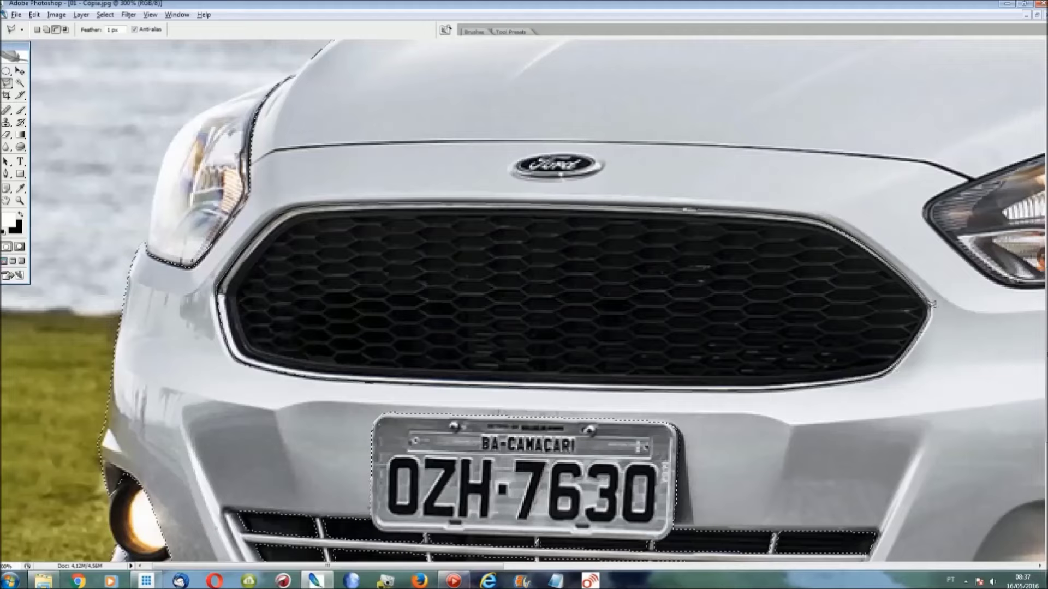
click(873, 241)
click(710, 210)
click(382, 205)
click(262, 229)
click(221, 294)
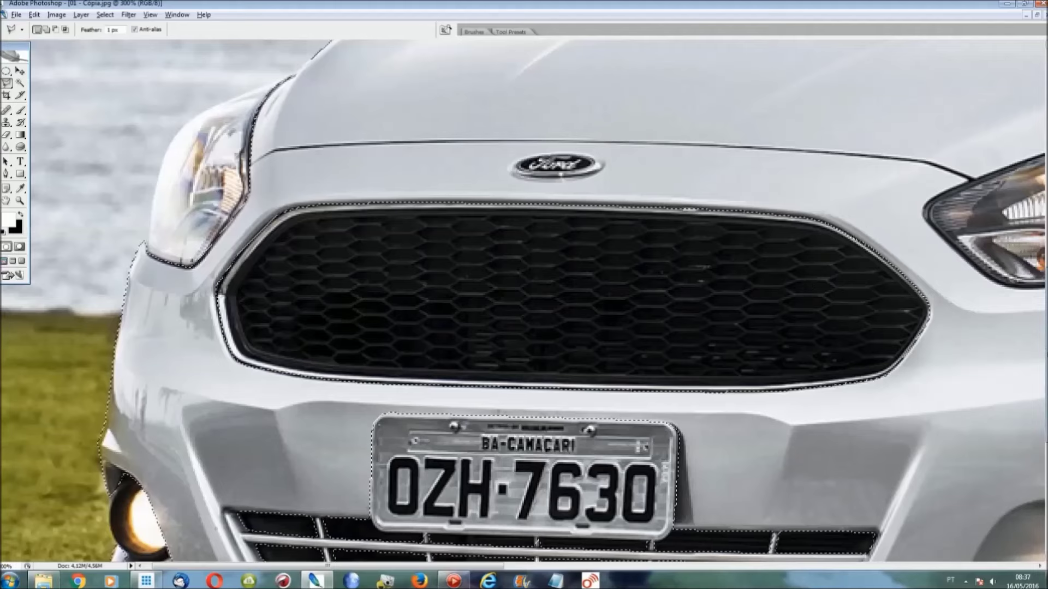
scroll(603, 254, up, 3)
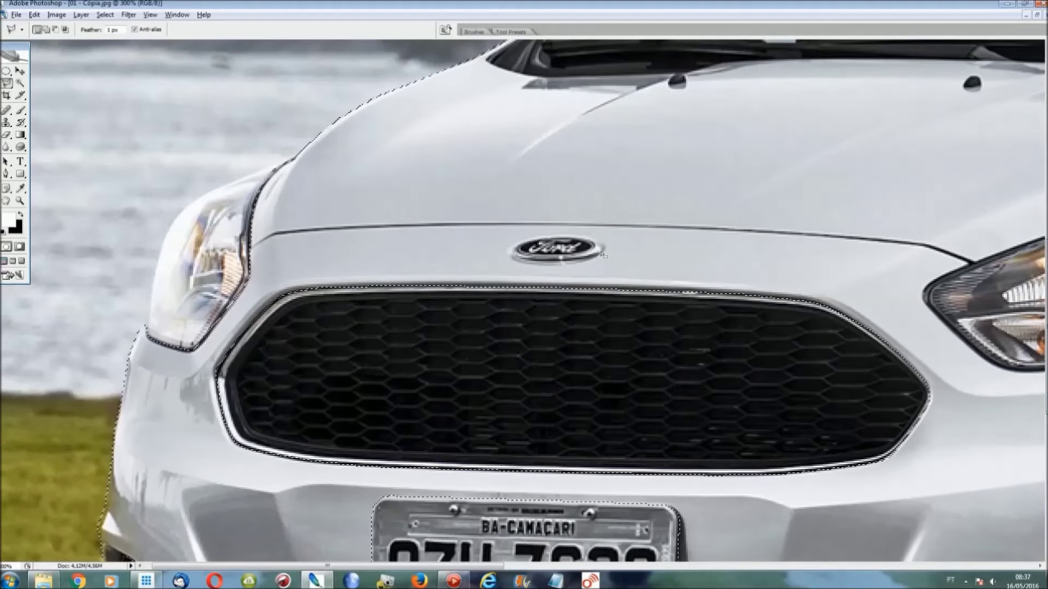
key(alt)
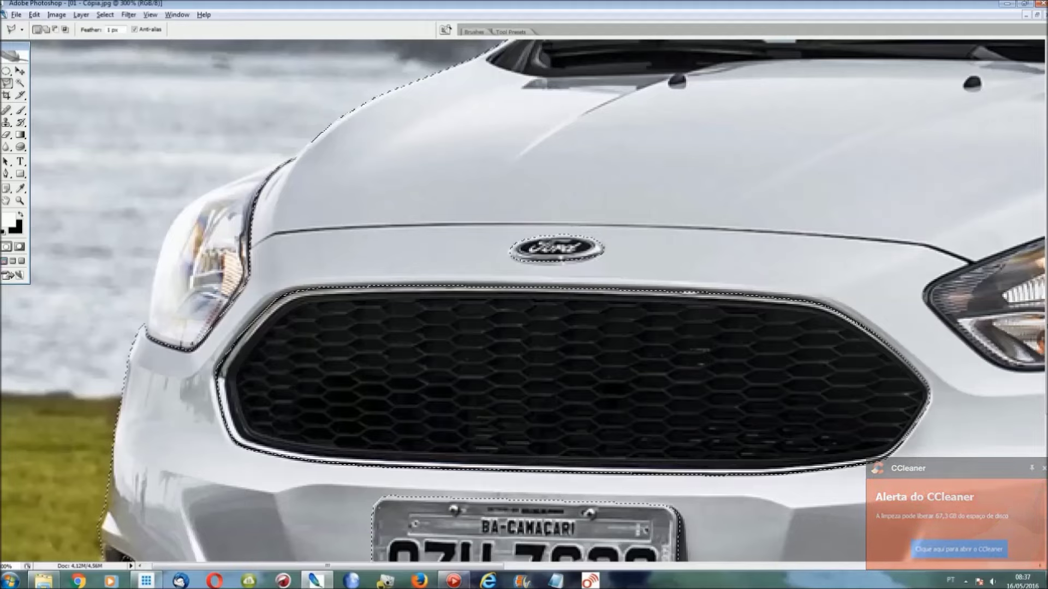
Step: Close the Ford logo outline, then subtract the front headlight from the selection
click(606, 249)
drag(494, 570, 687, 571)
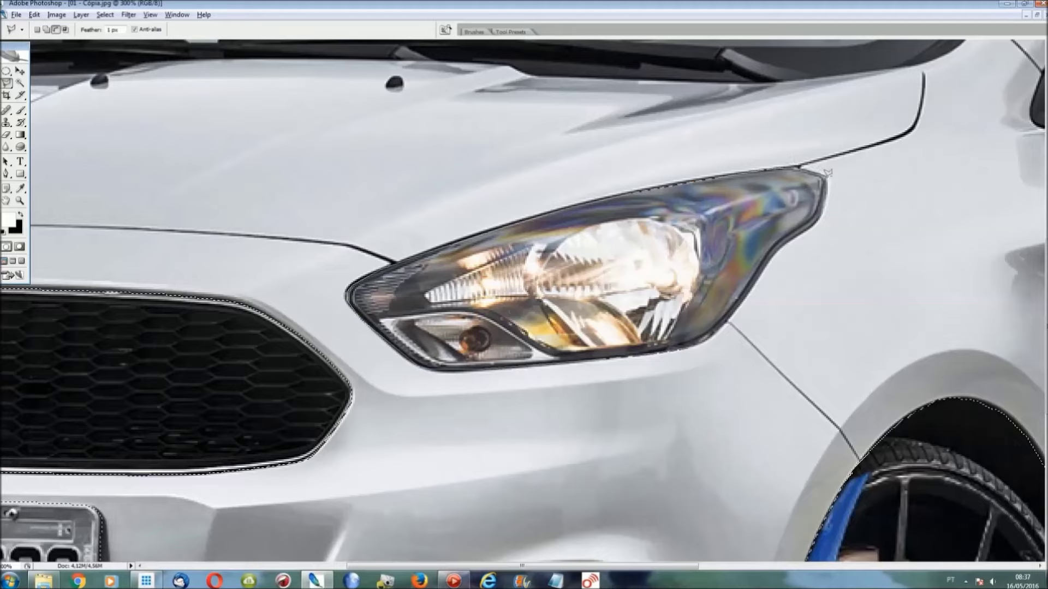
click(829, 180)
click(769, 252)
double_click(700, 339)
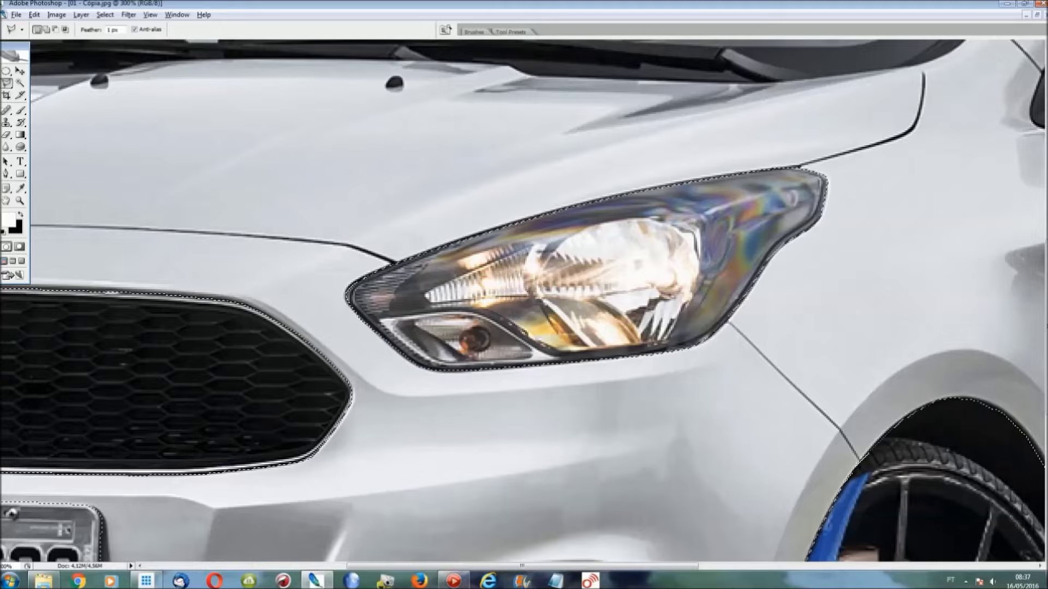
Step: Begin a subtracting outline of the windshield glass along the wiper line and A-pillar
scroll(524, 300, up, 2)
scroll(524, 300, up, 5)
scroll(524, 300, up, 3)
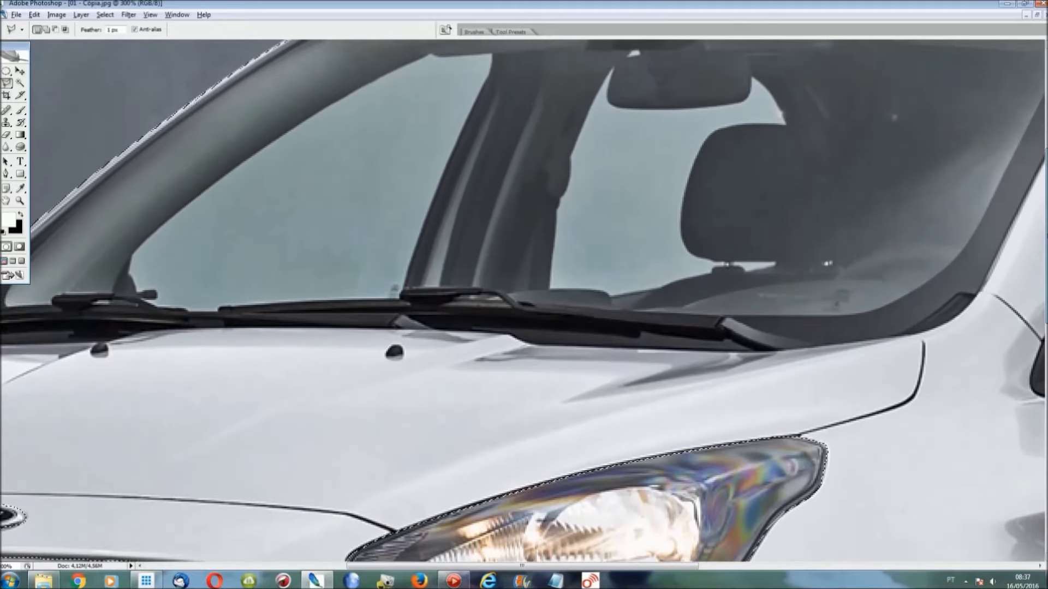
drag(664, 568, 557, 568)
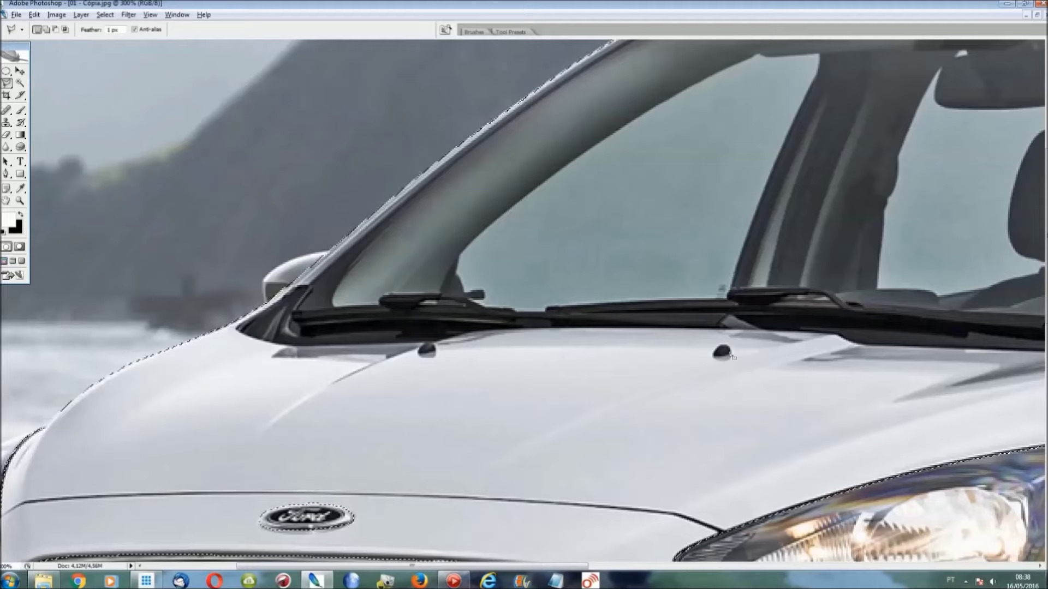
key(alt)
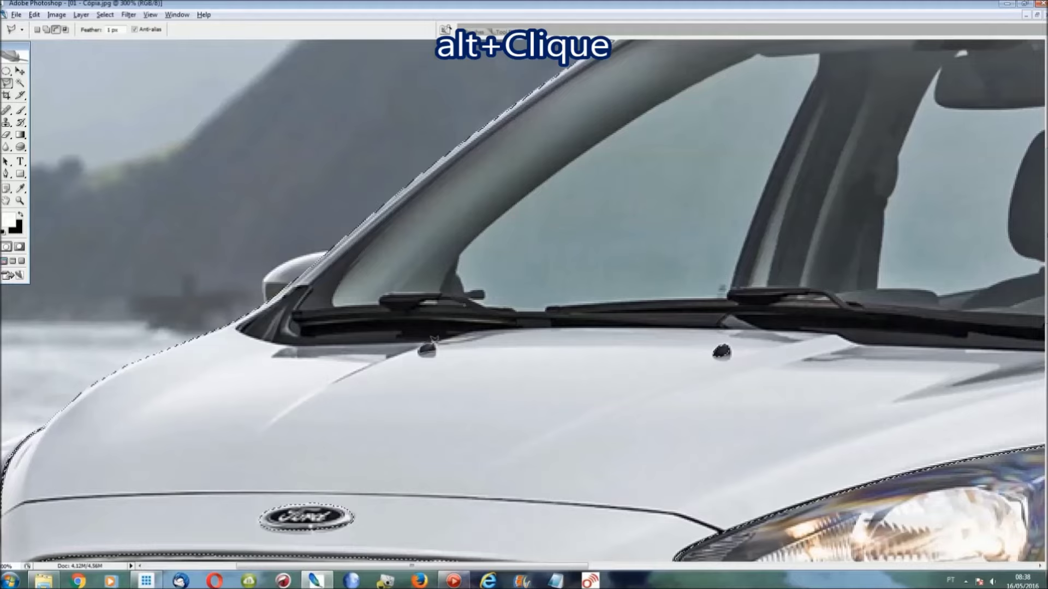
click(440, 333)
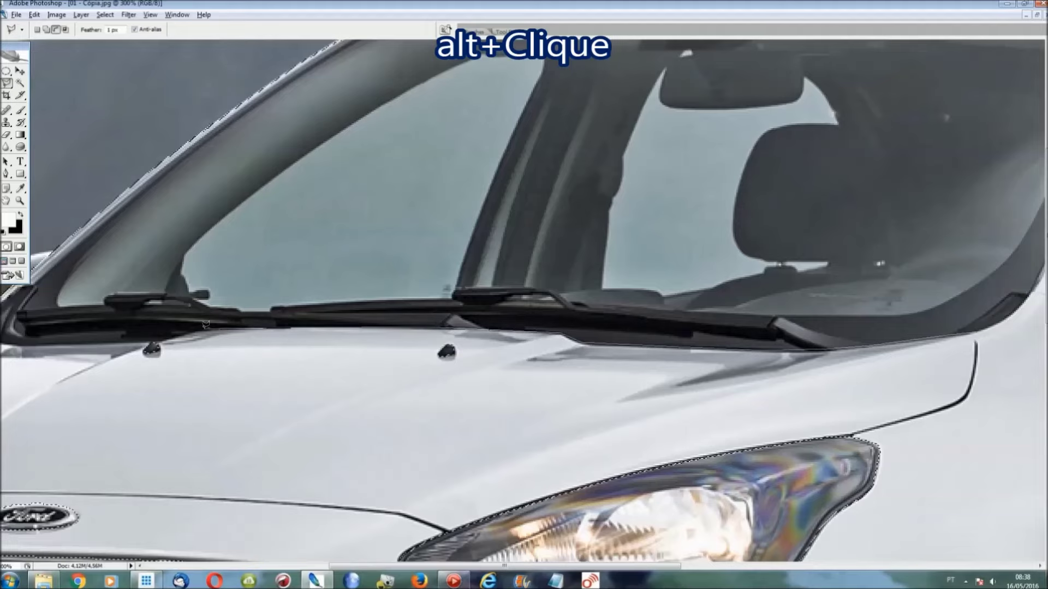
drag(197, 326, 715, 332)
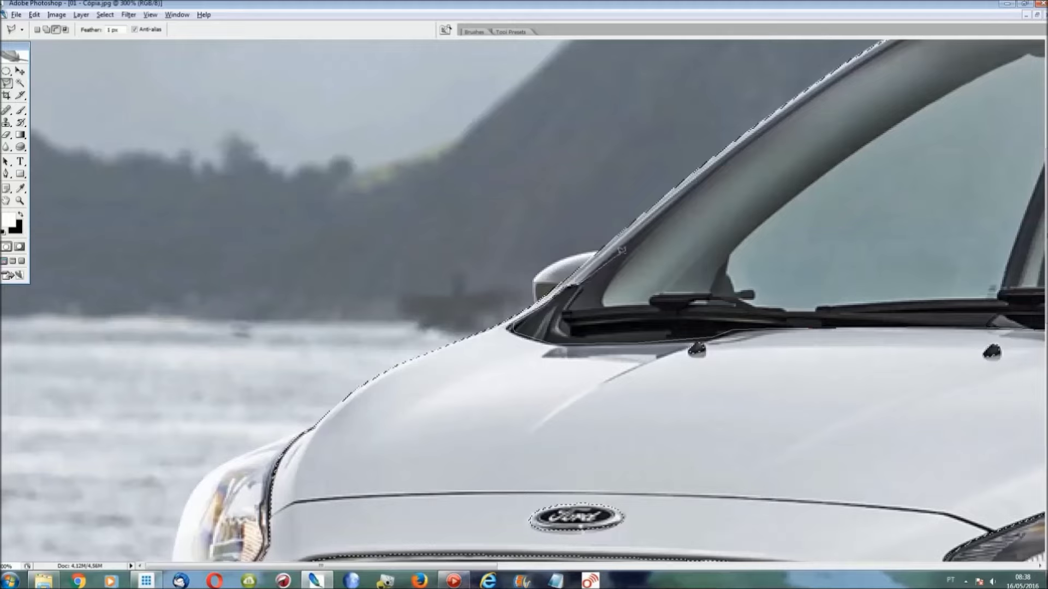
click(617, 253)
double_click(723, 162)
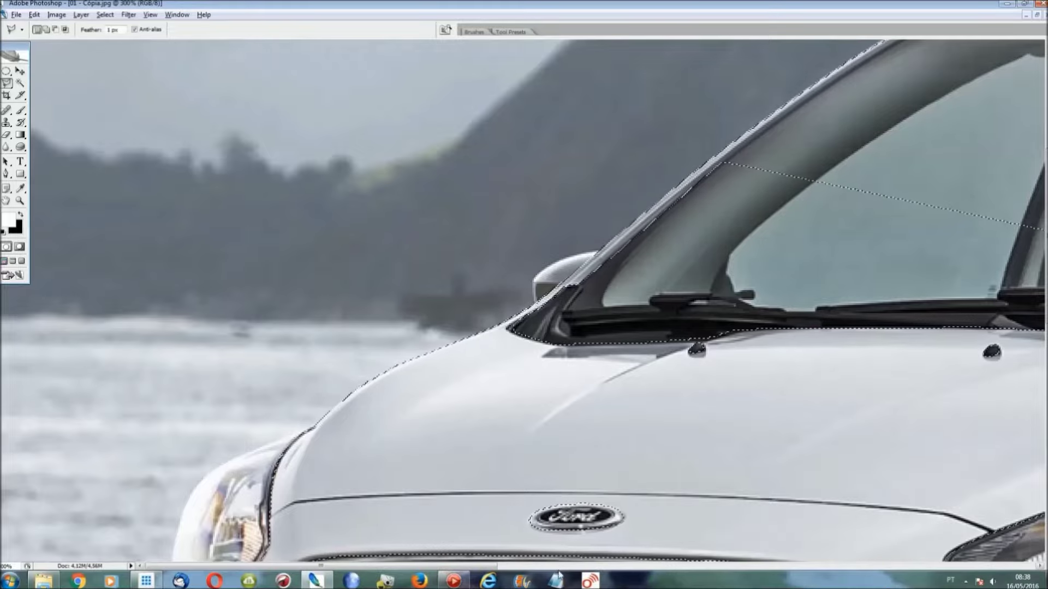
drag(484, 566, 701, 558)
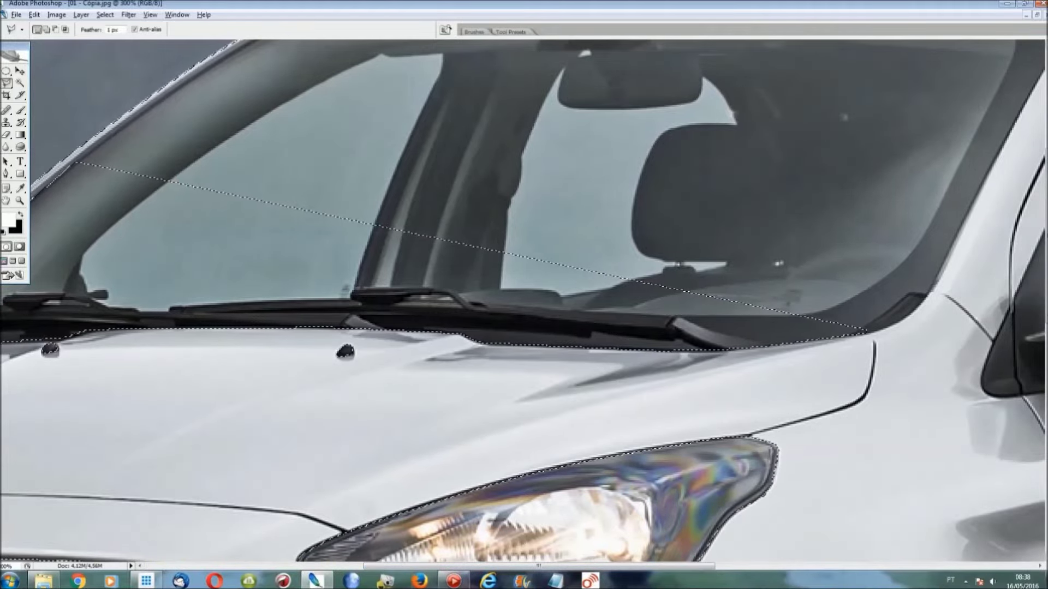
scroll(702, 568, up, 3)
Step: Extend the windshield outline up the A-pillar to its top corner
drag(702, 568, 637, 568)
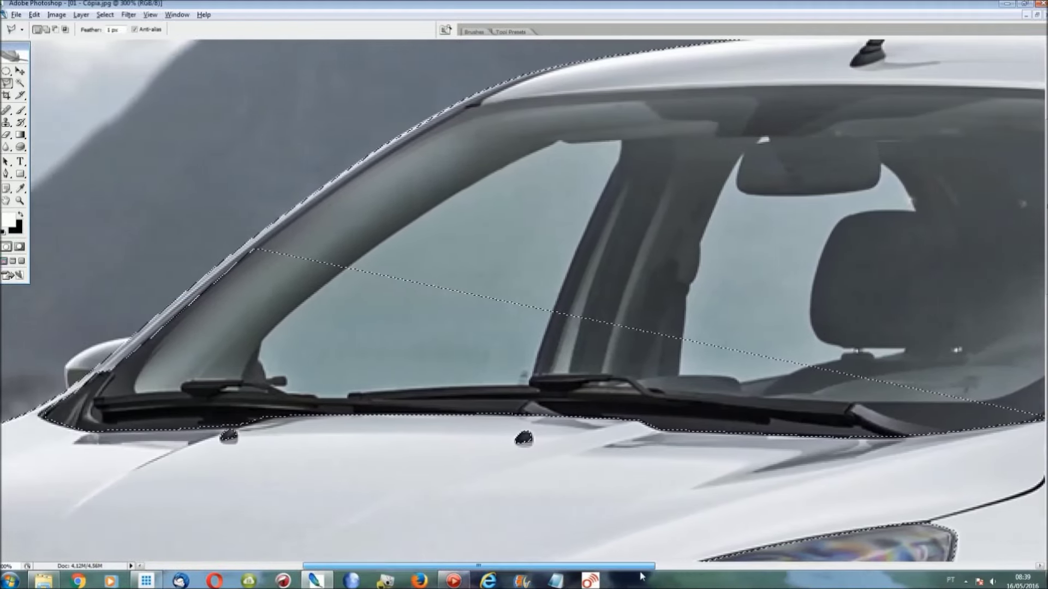
click(258, 266)
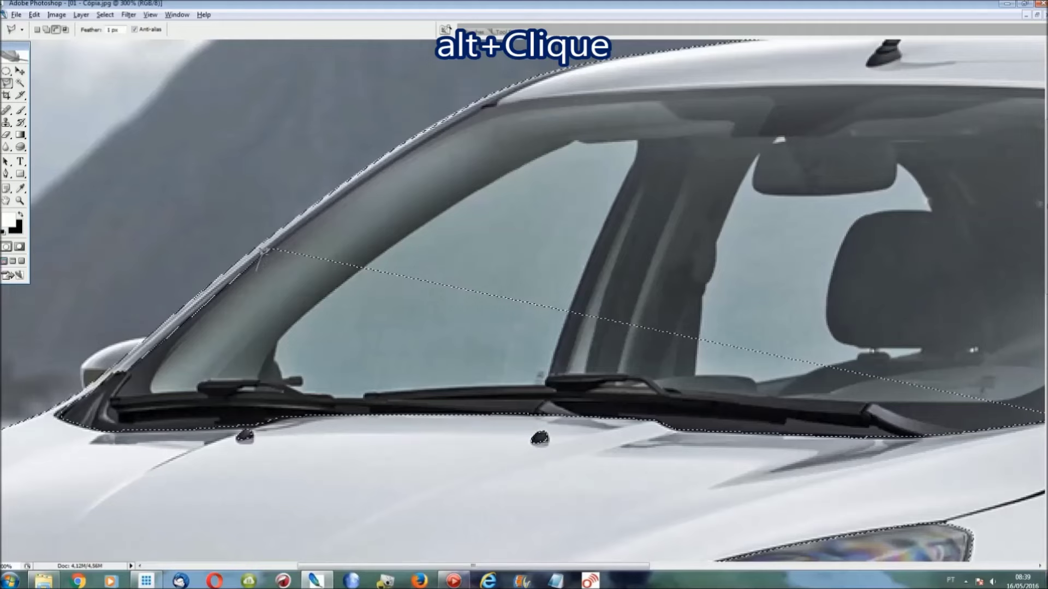
click(271, 249)
click(502, 100)
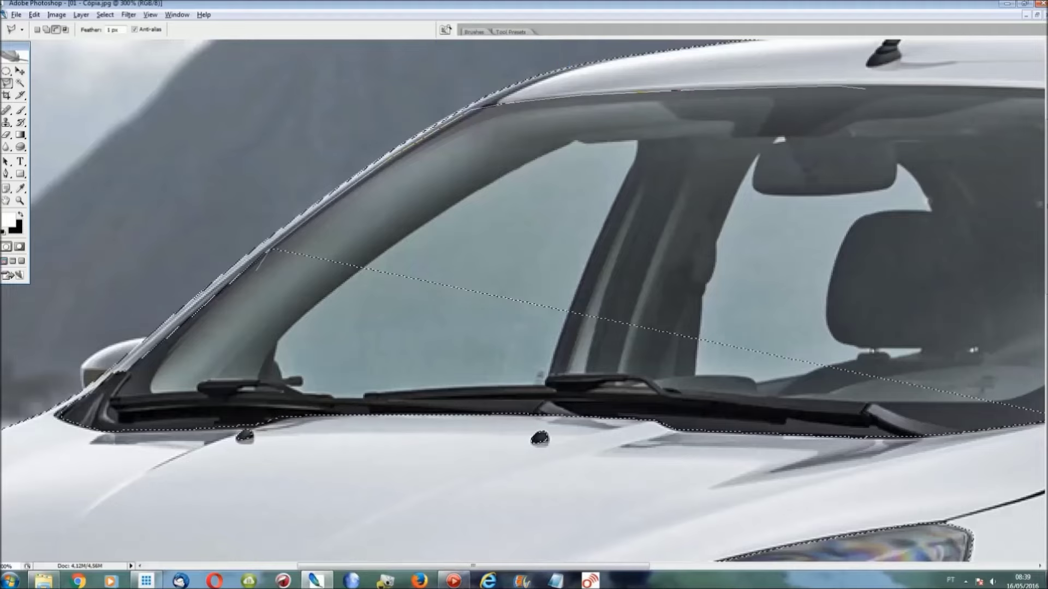
drag(934, 82, 100, 86)
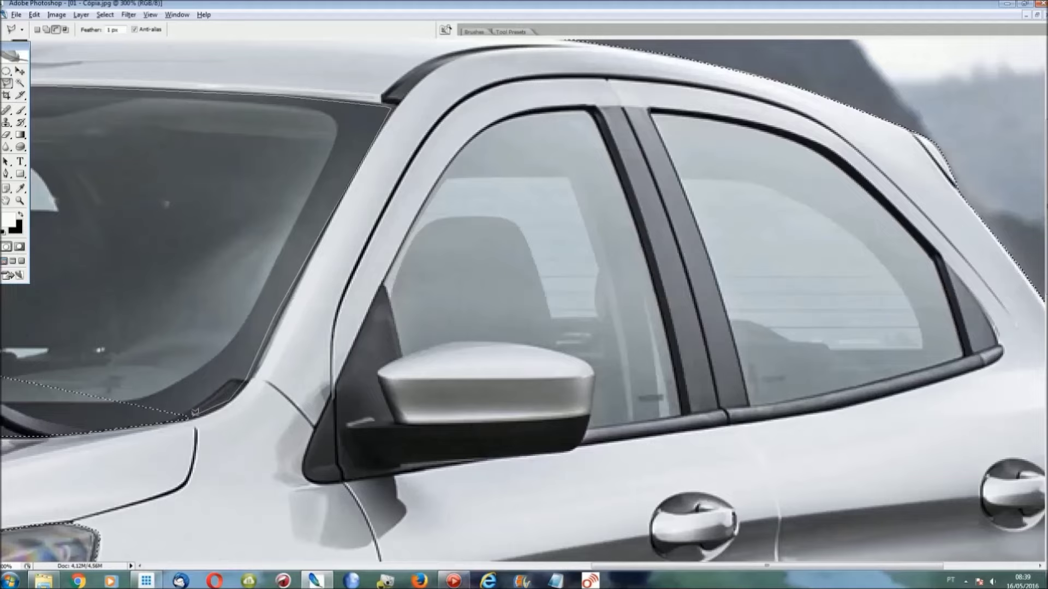
Step: Carry the outline along the wiper and antenna base and close it, cutting away the windshield
drag(131, 413, 676, 419)
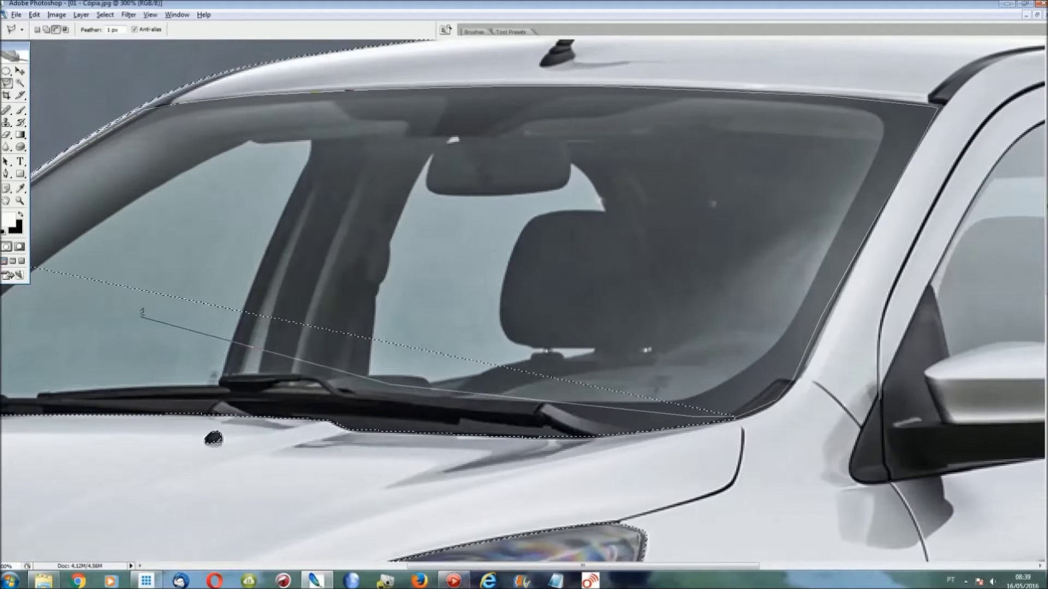
drag(141, 312, 564, 312)
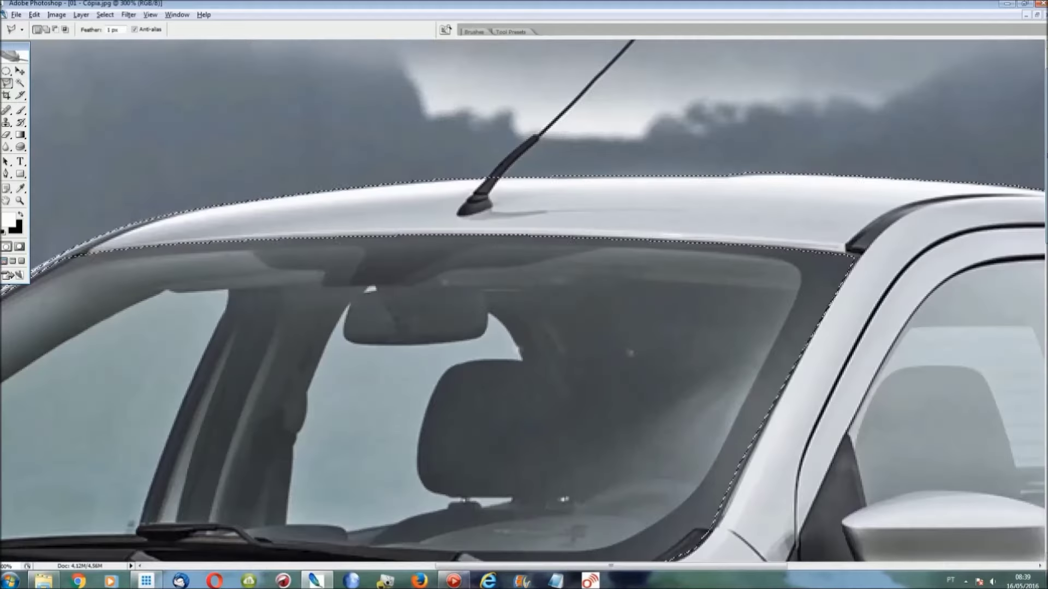
drag(710, 273, 208, 420)
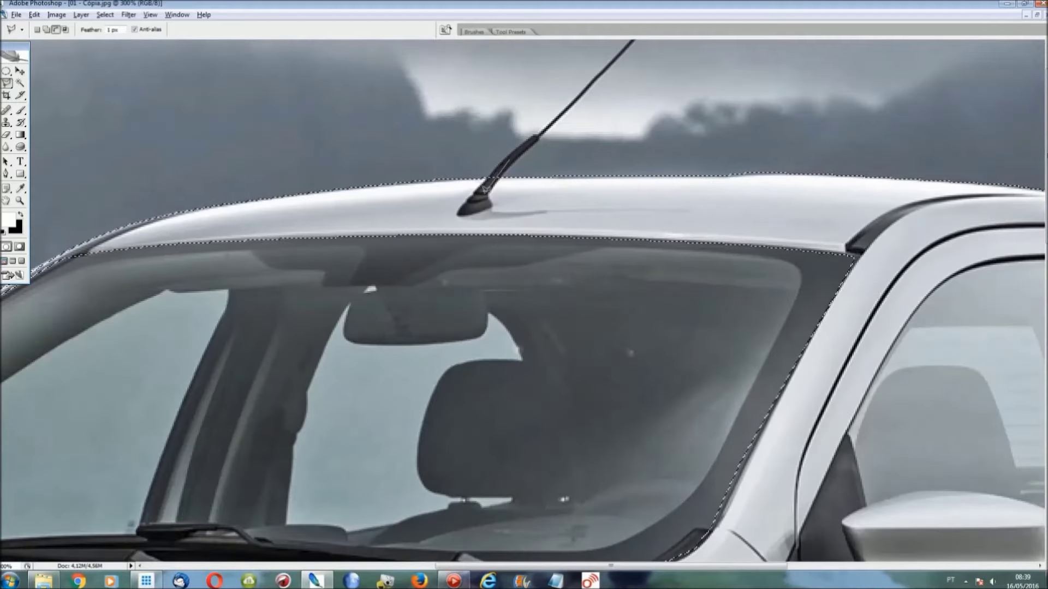
alt+click(472, 211)
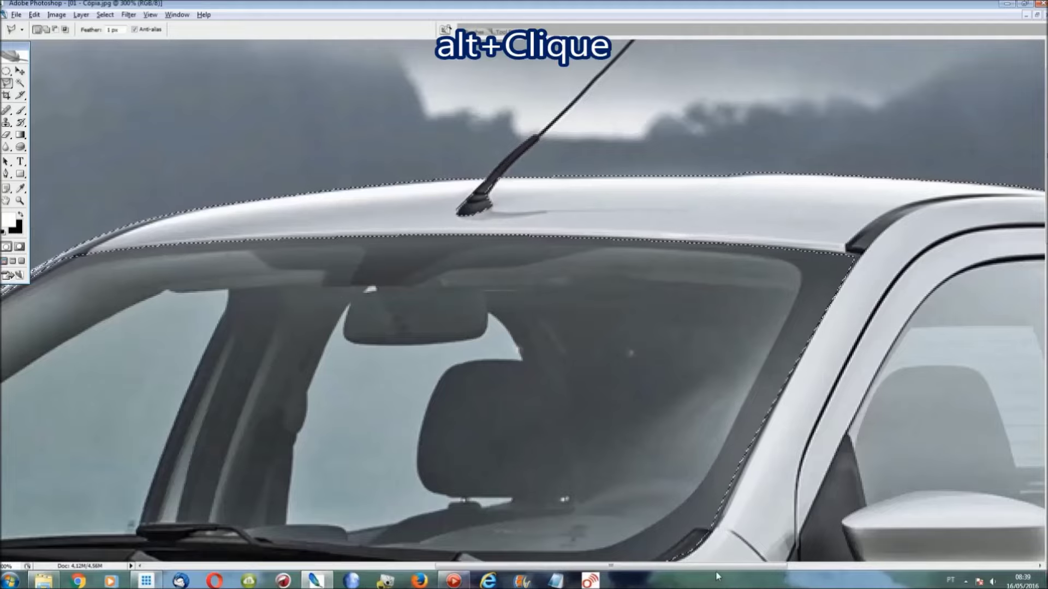
drag(719, 570, 554, 570)
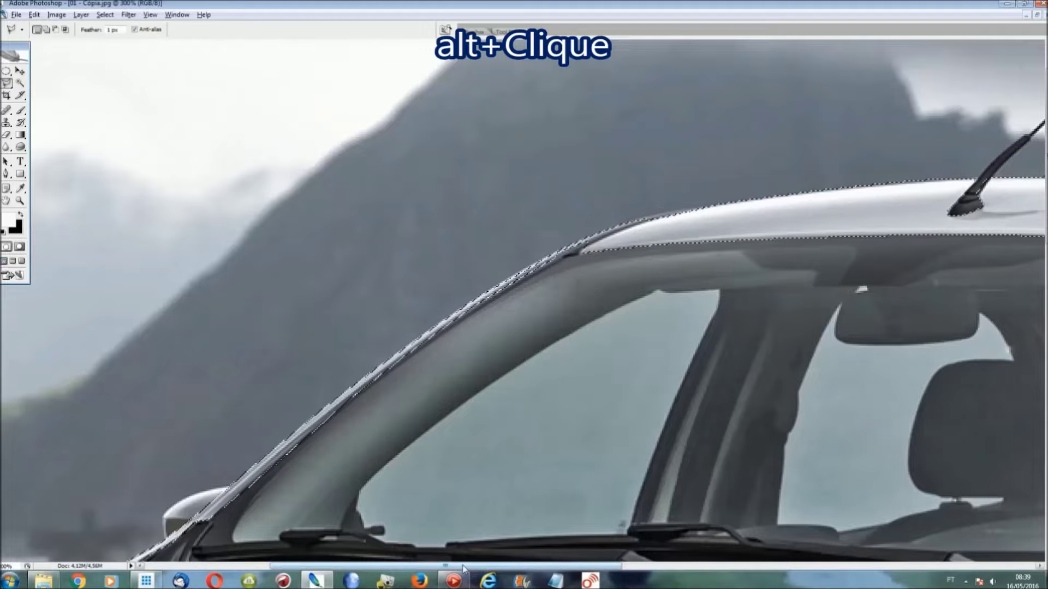
drag(466, 569, 708, 568)
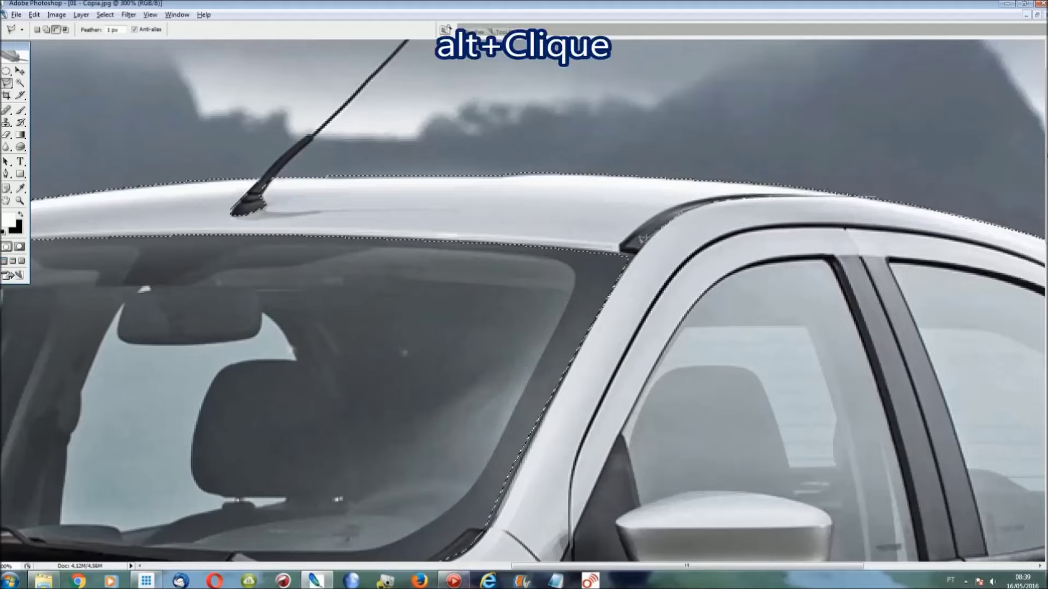
alt+click(619, 255)
click(598, 276)
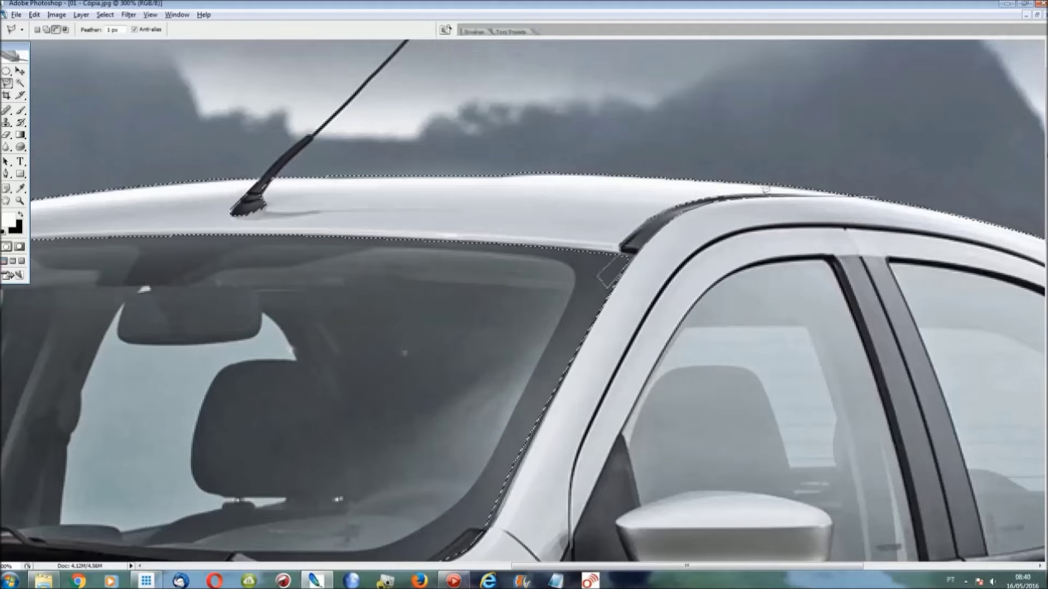
double_click(869, 180)
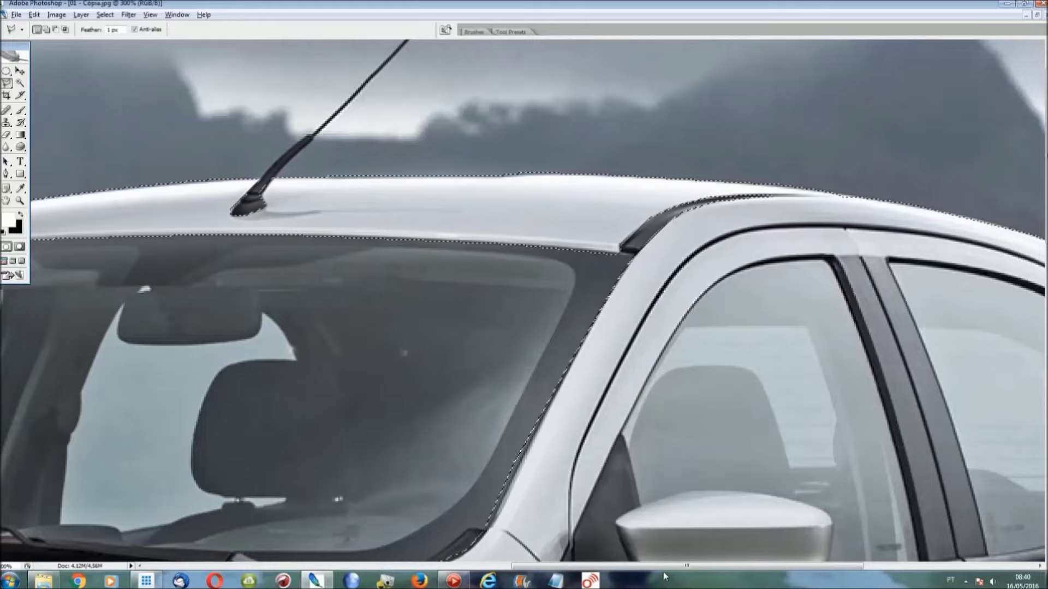
drag(663, 567, 742, 568)
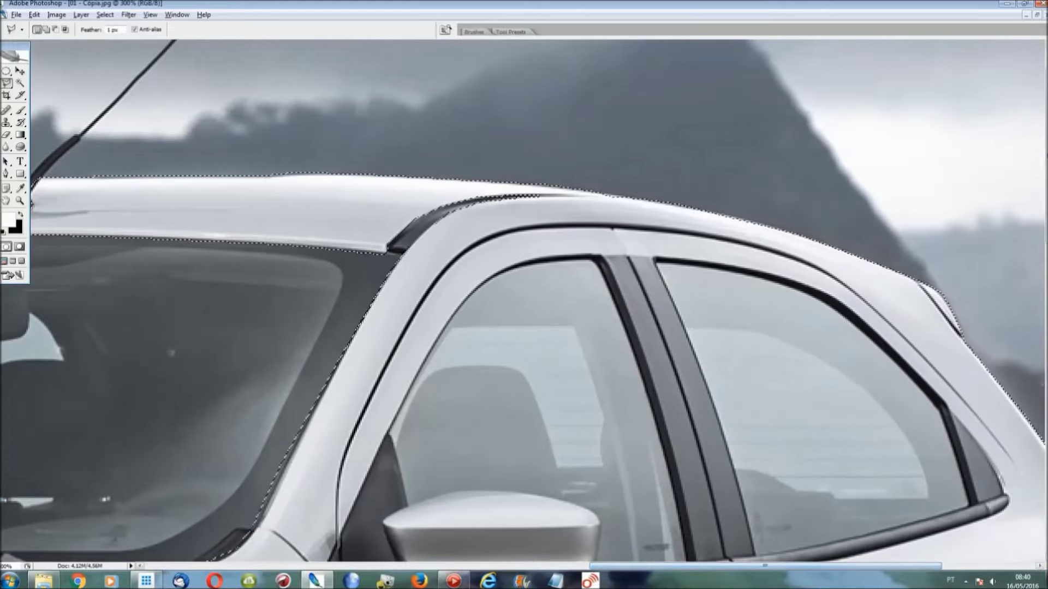
Step: Subtract the front door window from the selection, tracing along the mirror's edge
scroll(885, 267, down, 3)
scroll(885, 267, down, 2)
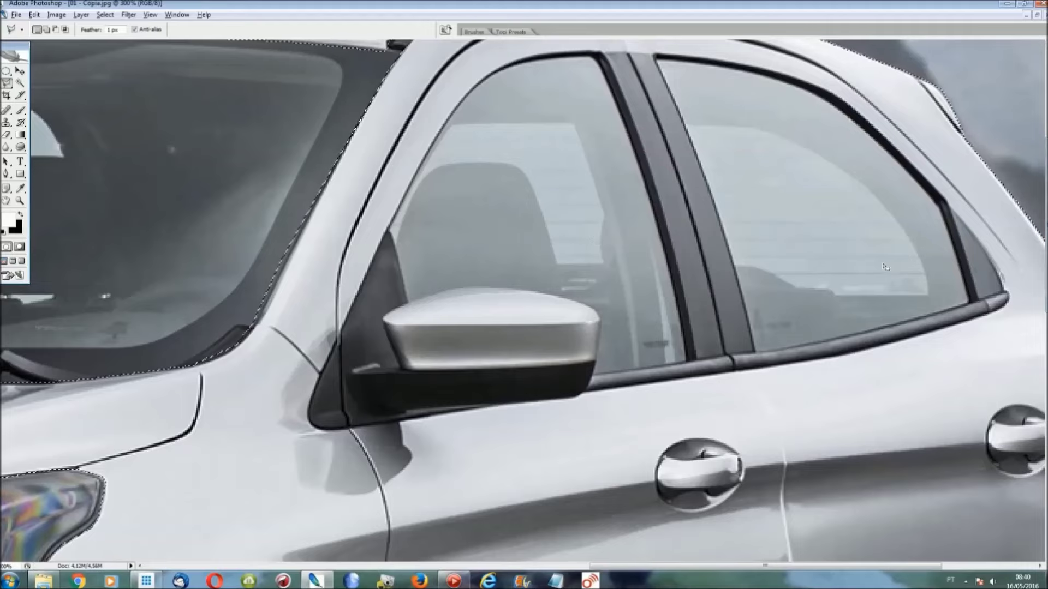
scroll(885, 266, up, 1)
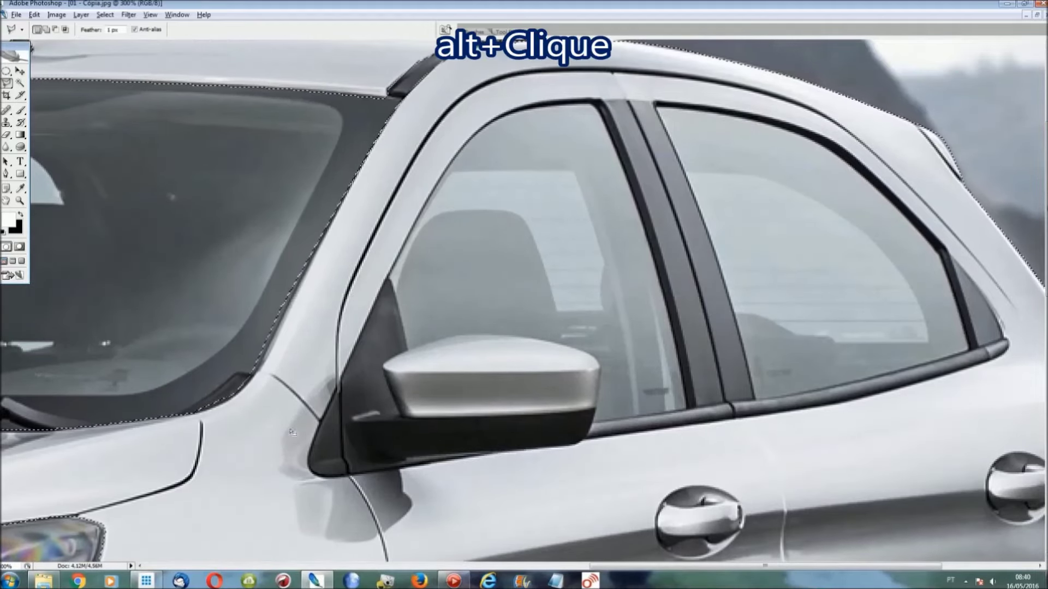
alt+click(320, 422)
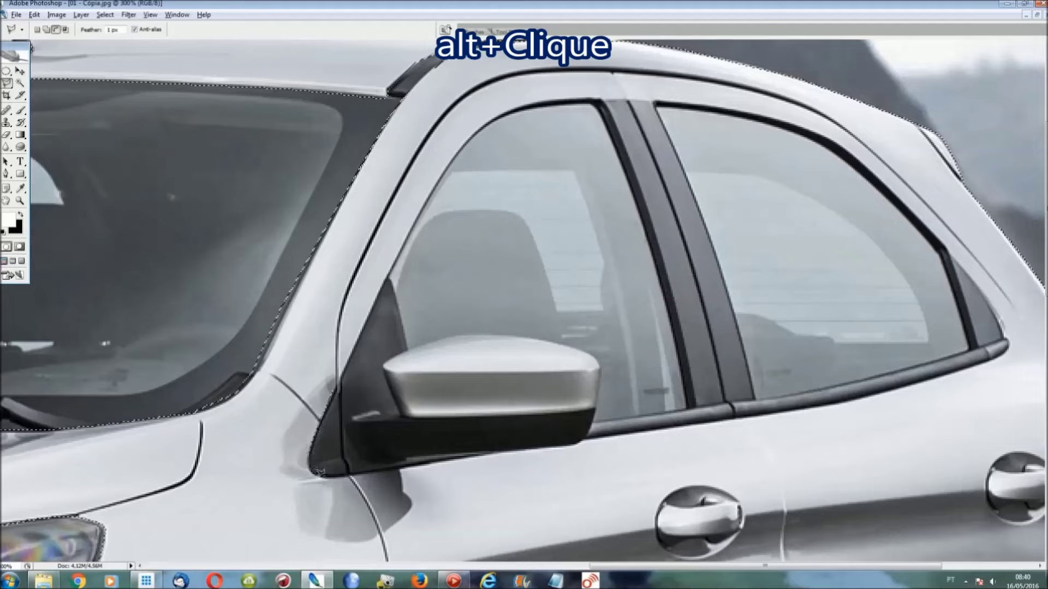
click(446, 460)
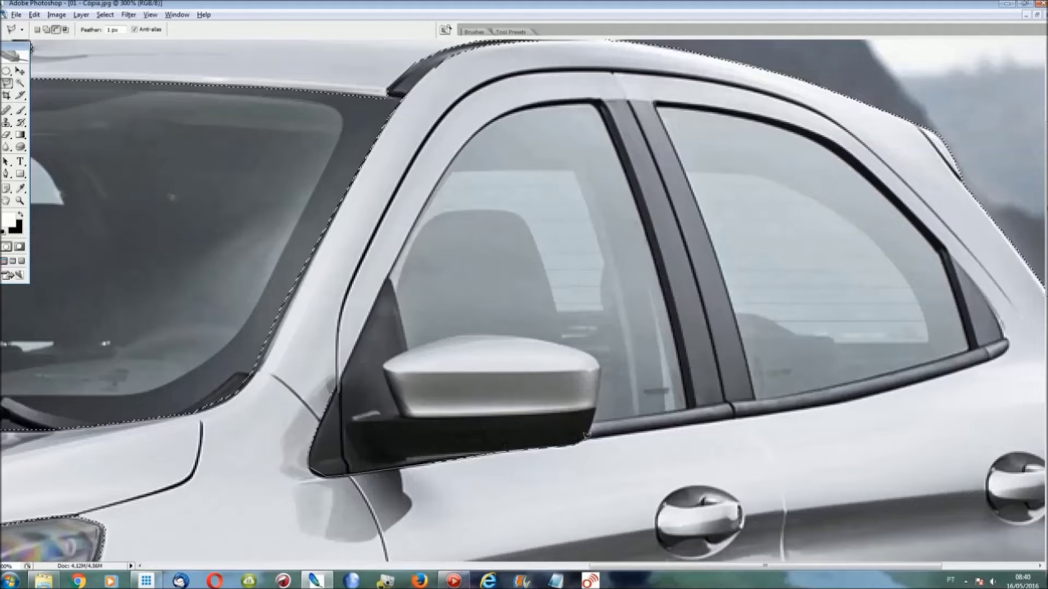
click(585, 435)
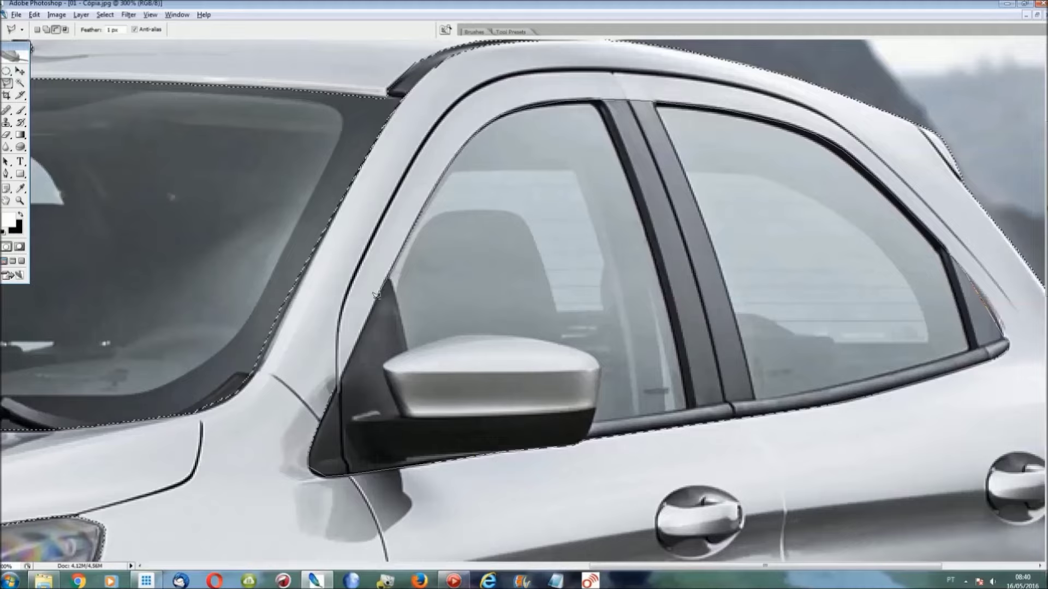
click(334, 385)
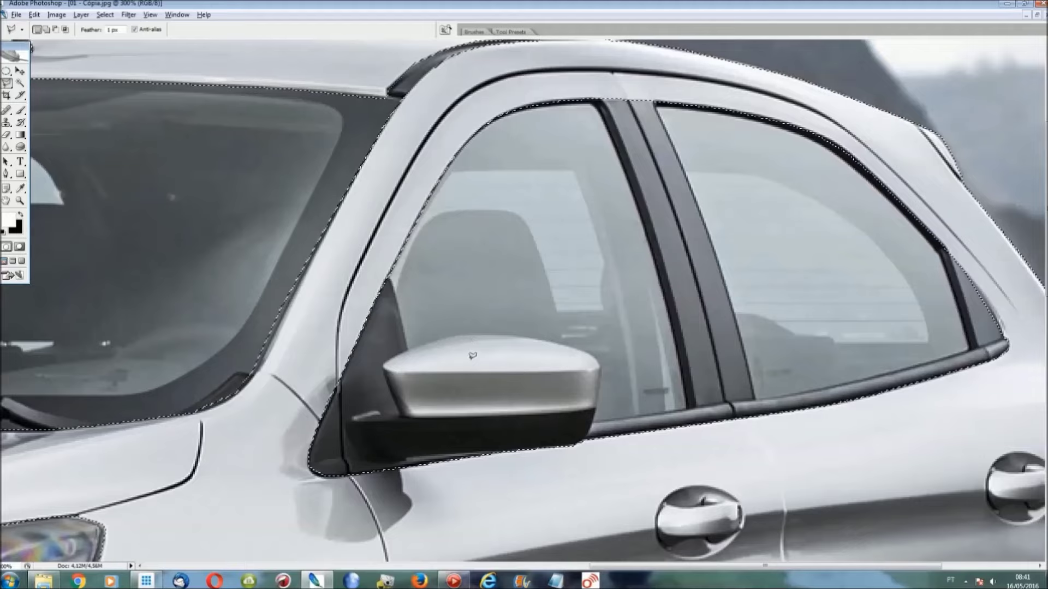
Step: Add the wing mirror cap back into the car-body selection
key(shift)
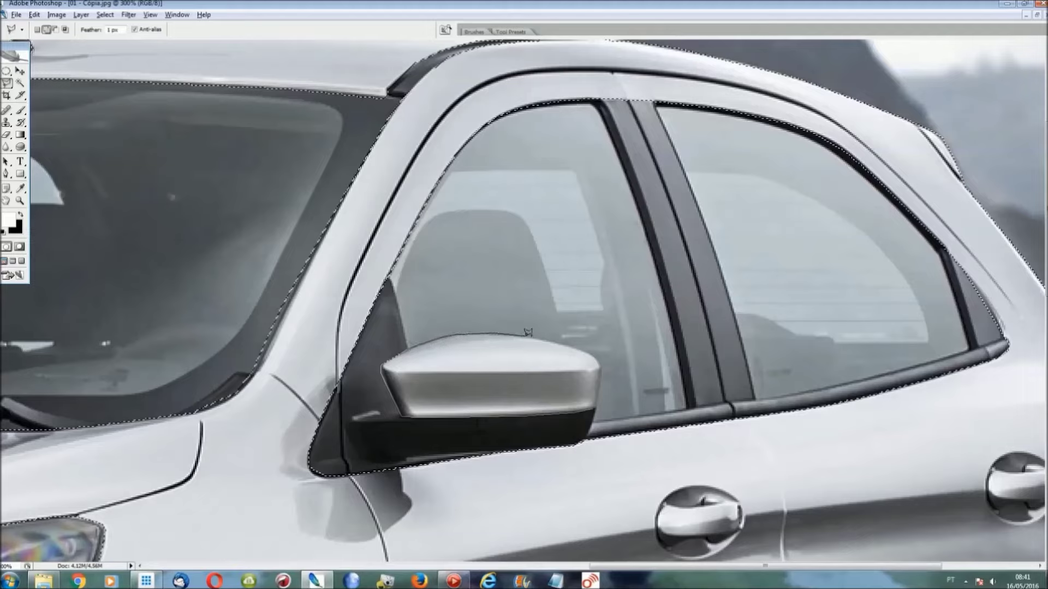
drag(526, 334, 560, 340)
drag(600, 402, 595, 411)
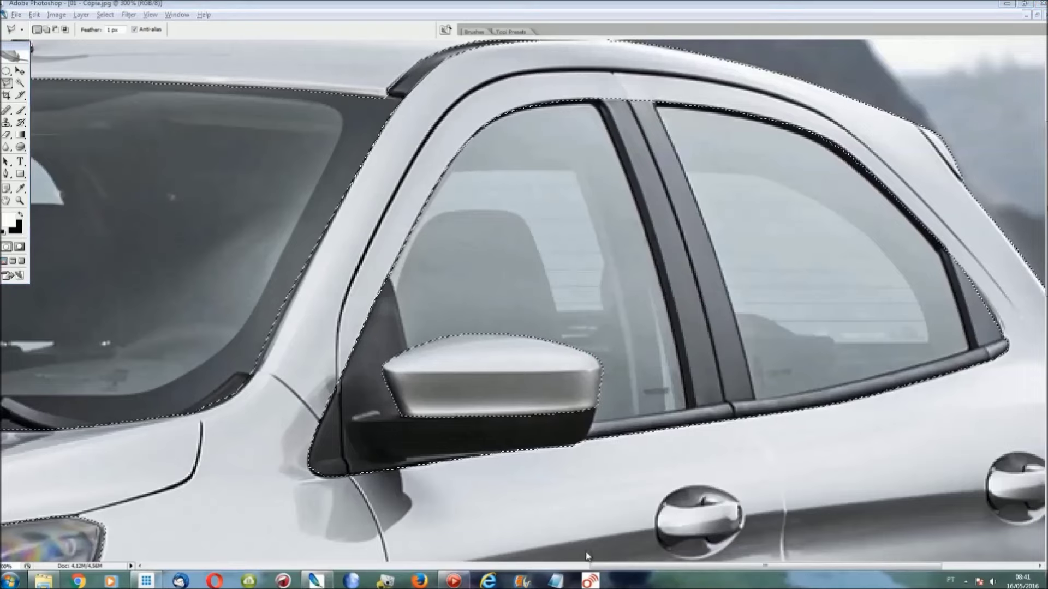
drag(621, 568, 247, 566)
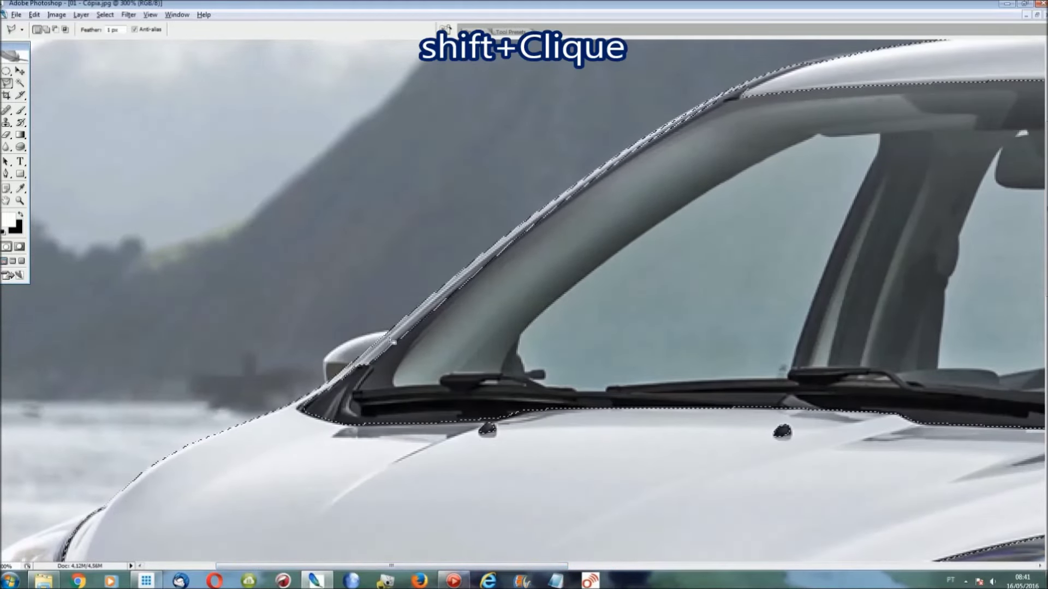
Step: Add the windshield pillar strip and far-side mirror to the selection, then fit the car on screen
shift+click(394, 323)
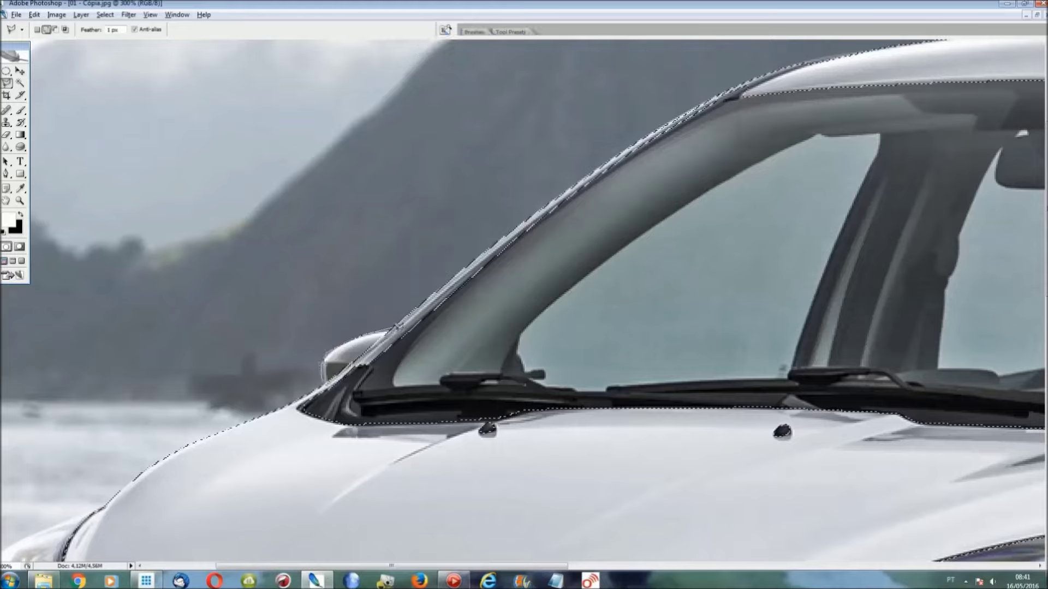
click(396, 326)
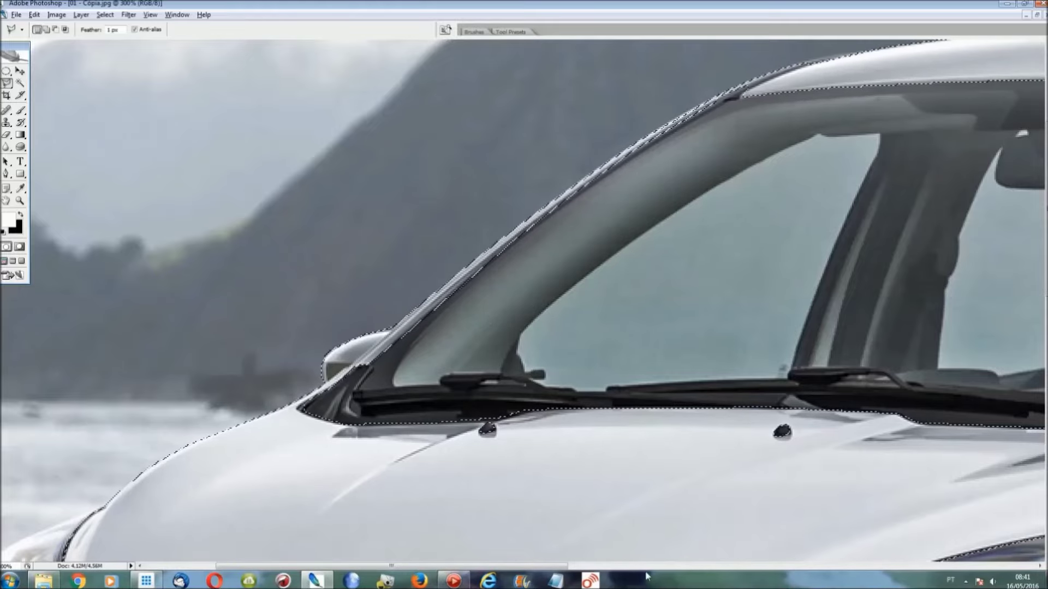
key(ctrl+0)
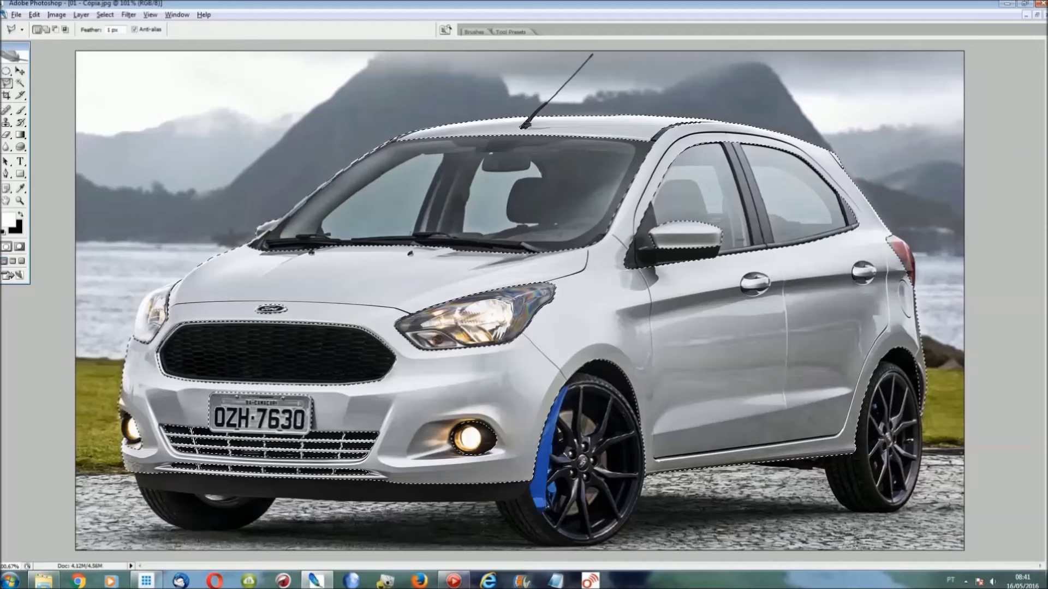
Step: Save the current selection as a channel named Pintura
click(105, 15)
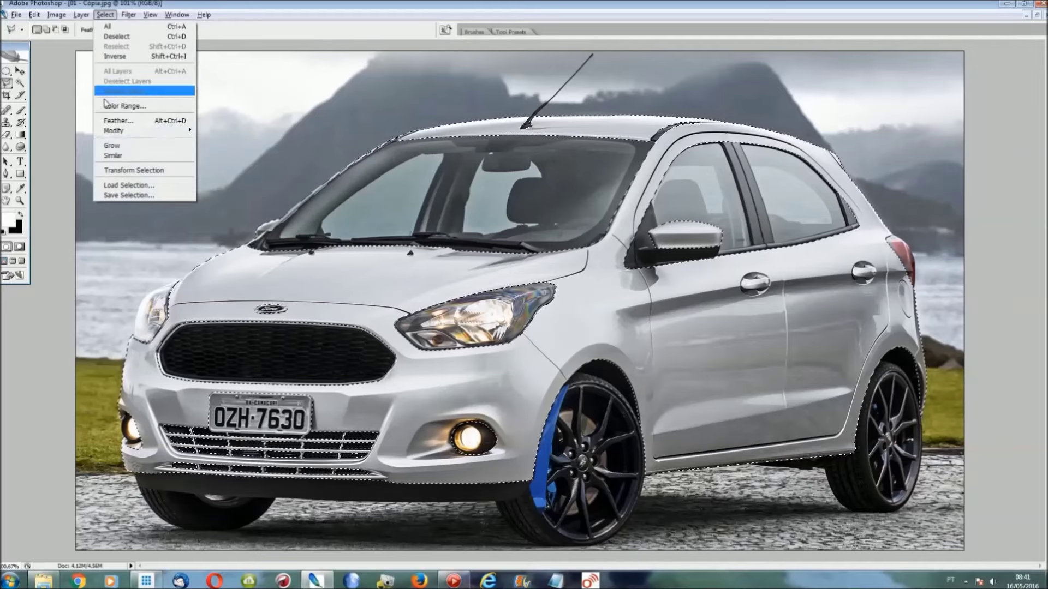
click(129, 195)
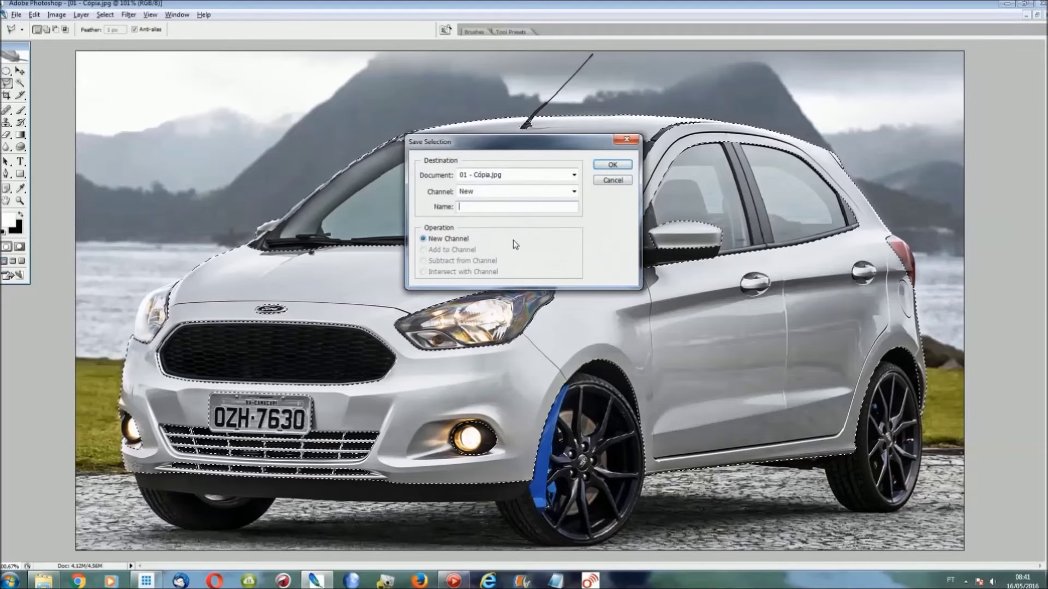
text(Pintura)
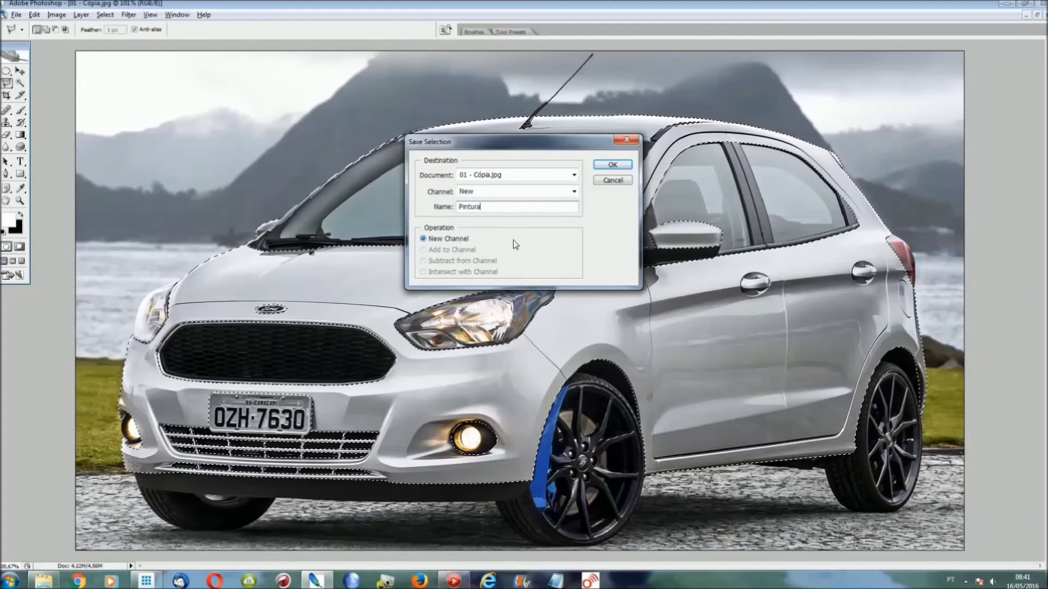
click(613, 165)
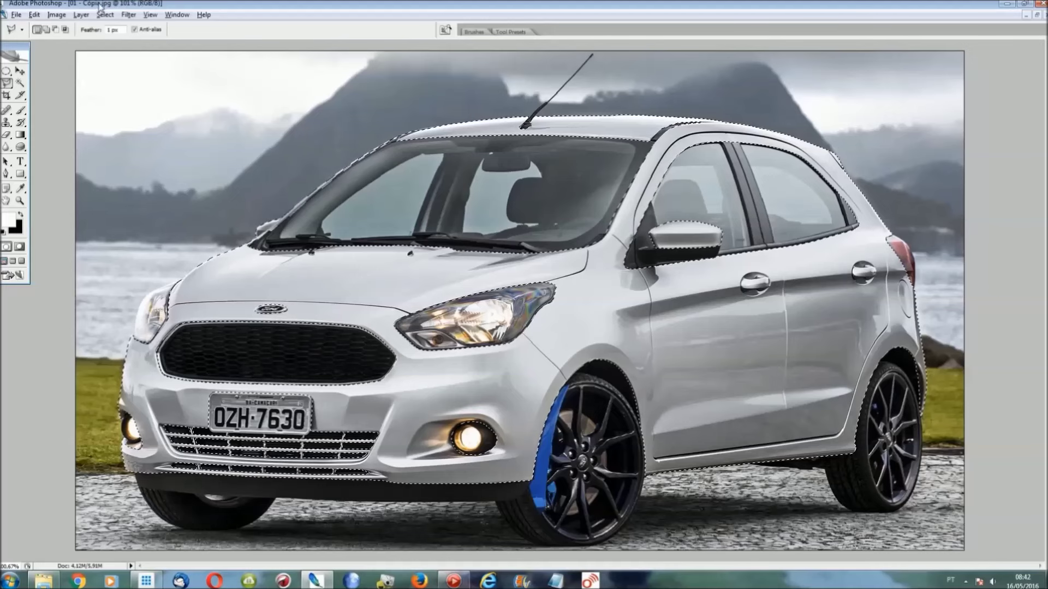
Step: View the blue Focus RS reference photo, then return to the silver car image
click(178, 15)
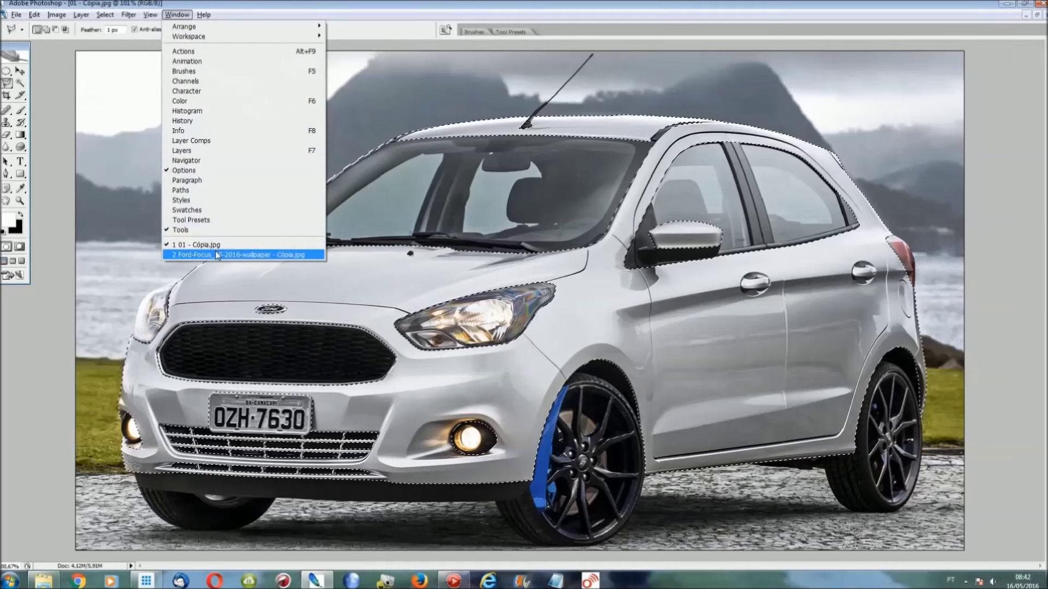
click(219, 254)
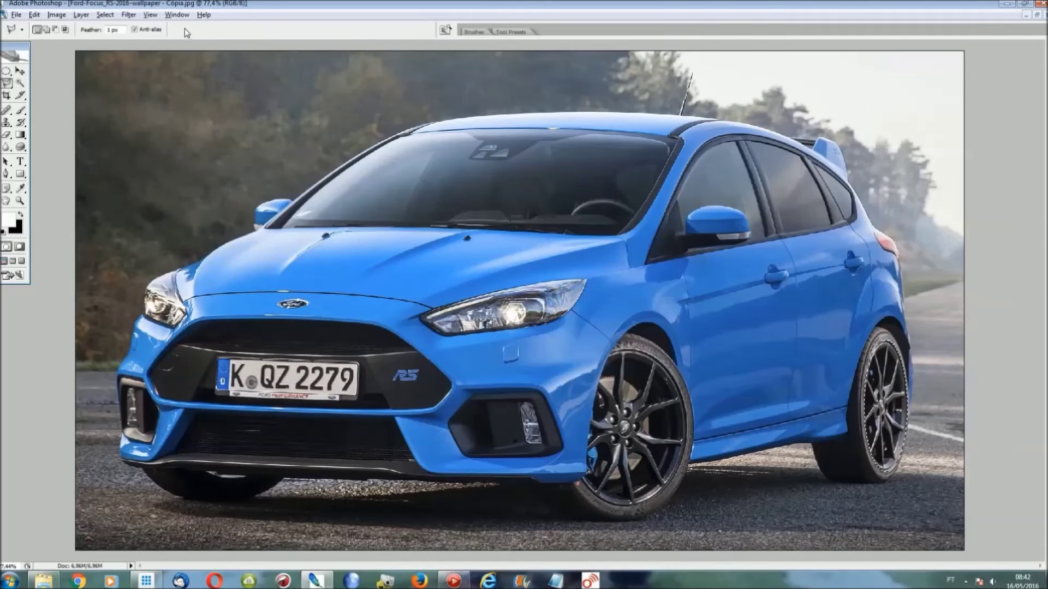
click(177, 15)
click(197, 245)
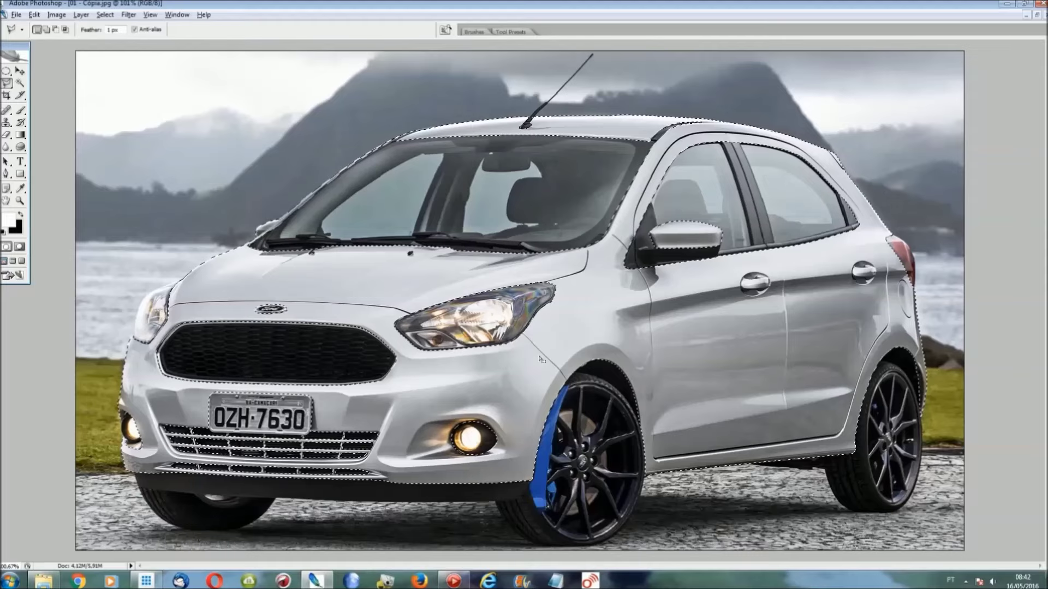
Step: Try a Hue/Saturation layer (hue about -150, saturation +98), discard it, and desaturate the car body
key(ctrl+u)
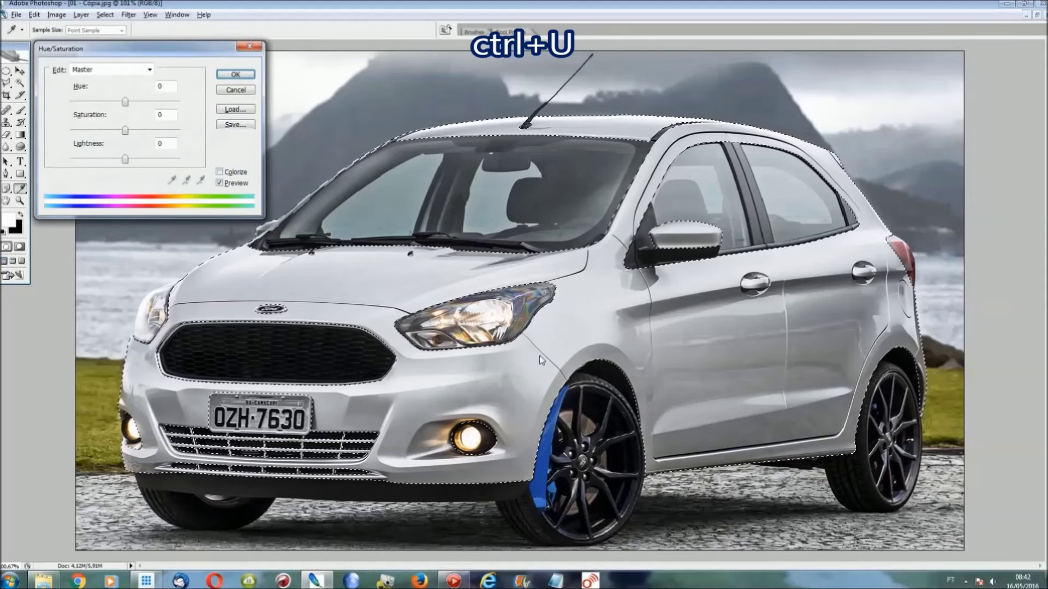
click(229, 87)
click(82, 15)
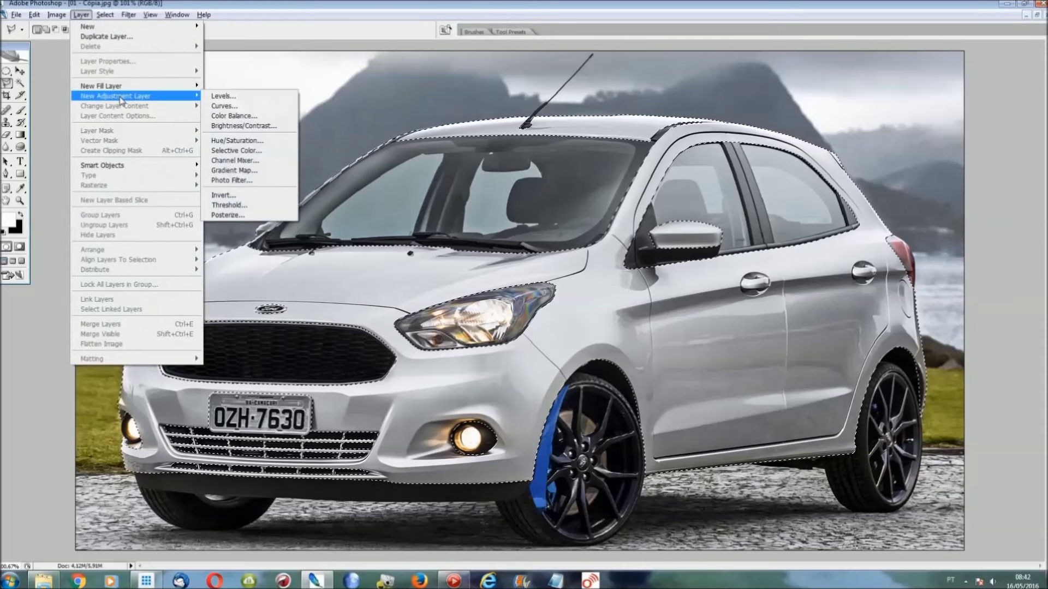
mouse_move(116, 96)
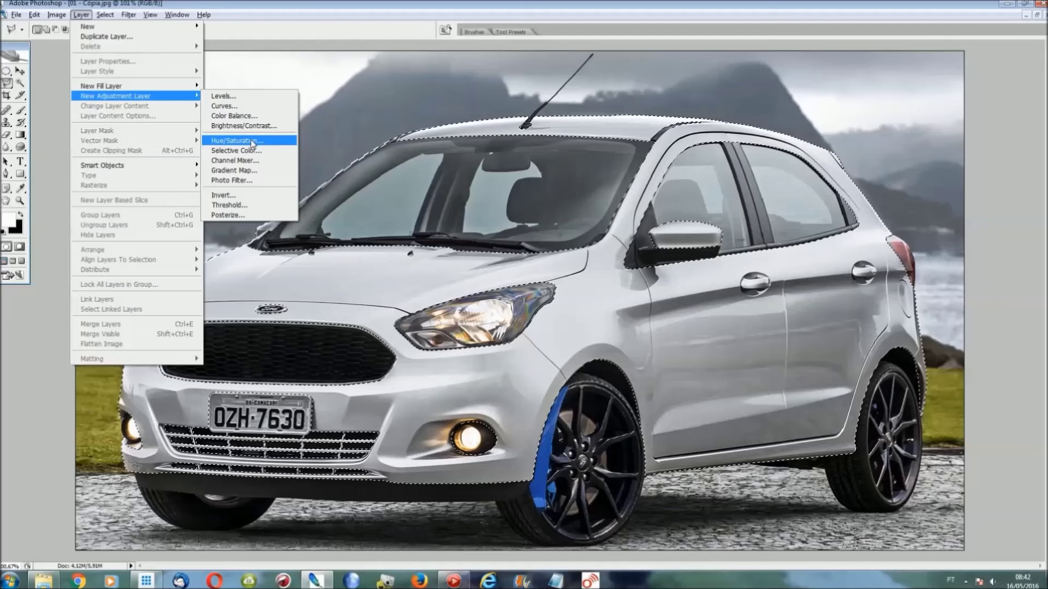
click(250, 141)
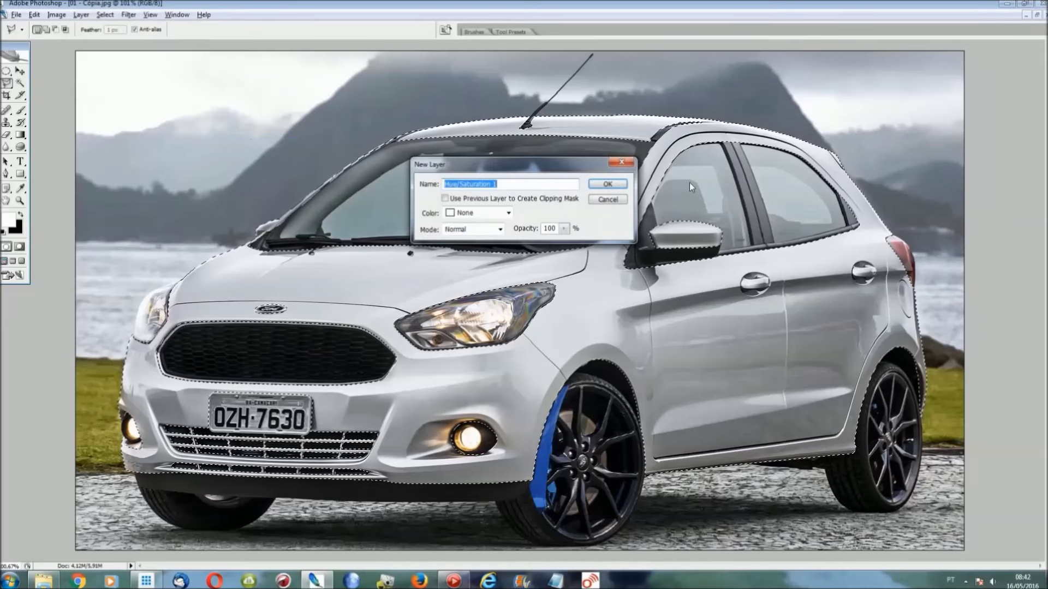
click(608, 184)
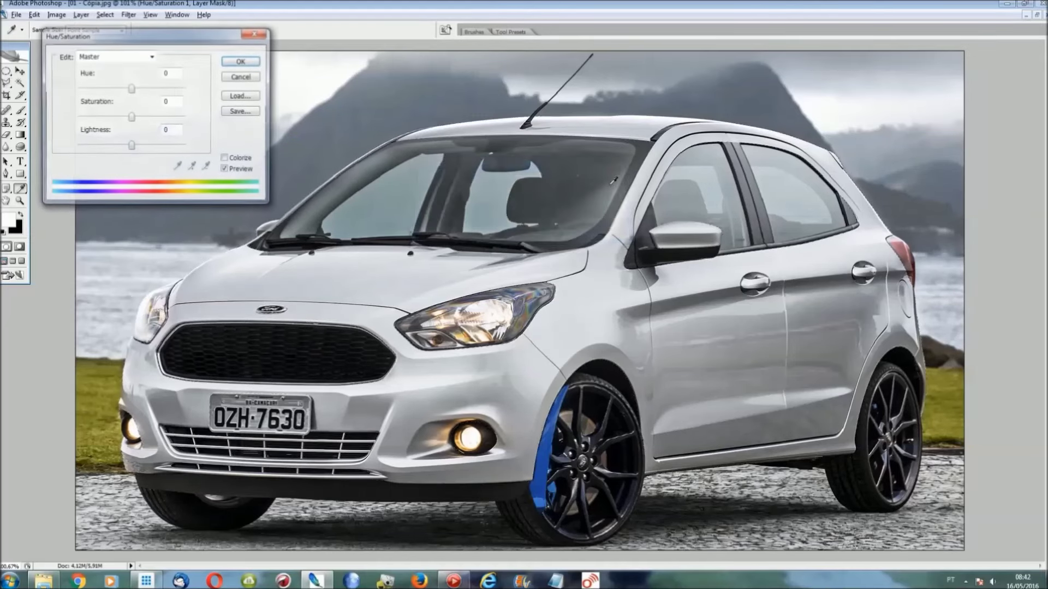
mouse_move(131, 89)
mouse_down()
mouse_move(66, 92)
mouse_move(133, 89)
mouse_up()
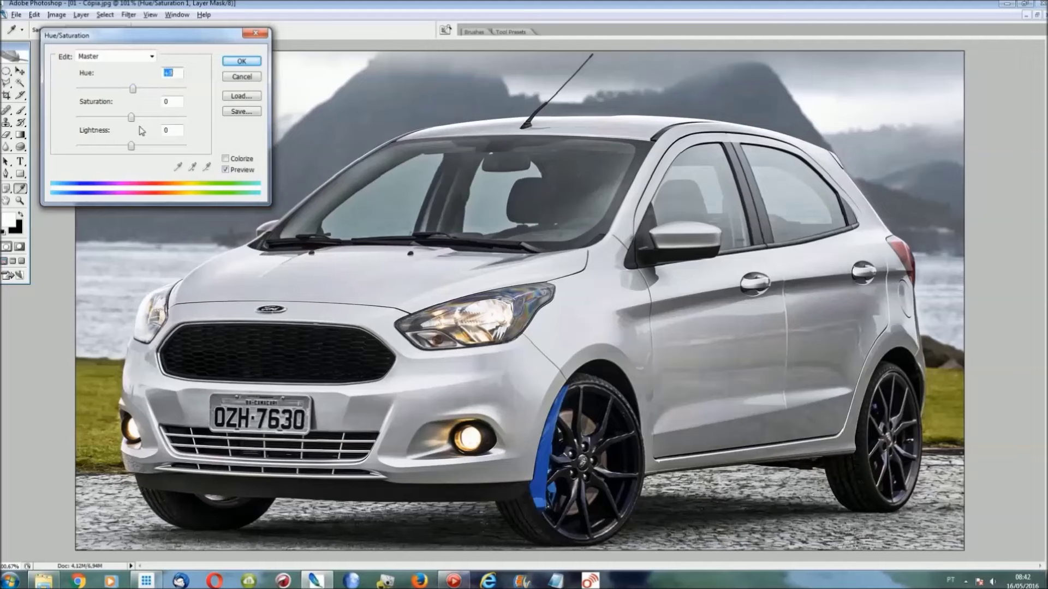
mouse_move(131, 117)
mouse_down()
mouse_move(183, 117)
mouse_move(122, 117)
mouse_move(108, 146)
mouse_up()
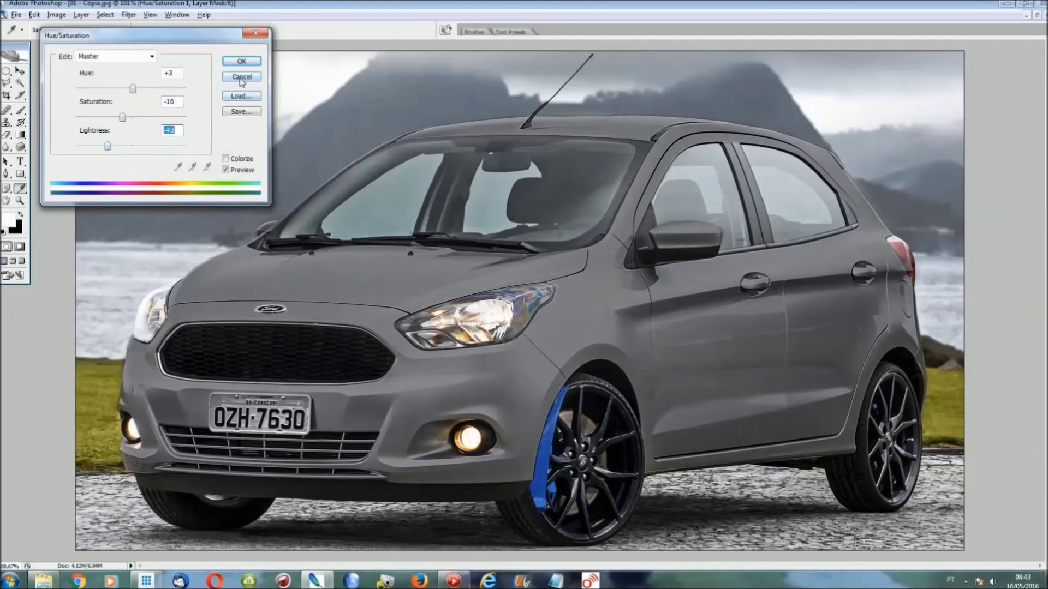
click(242, 77)
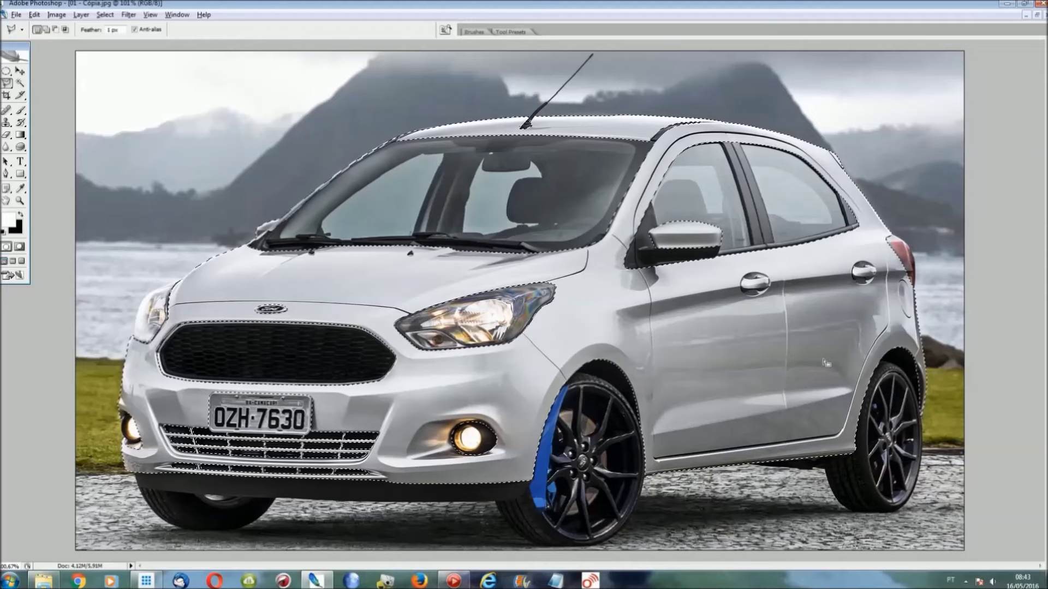
key(ctrl+shift+u)
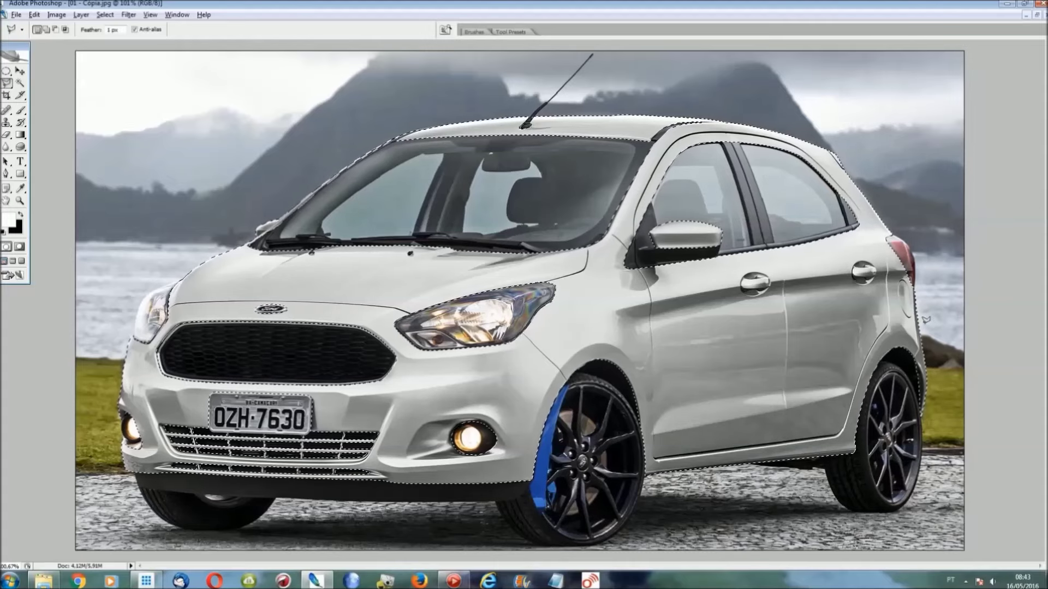
Step: Add a Color Balance layer with midtones pushed fully to Red +100
click(81, 14)
mouse_move(115, 96)
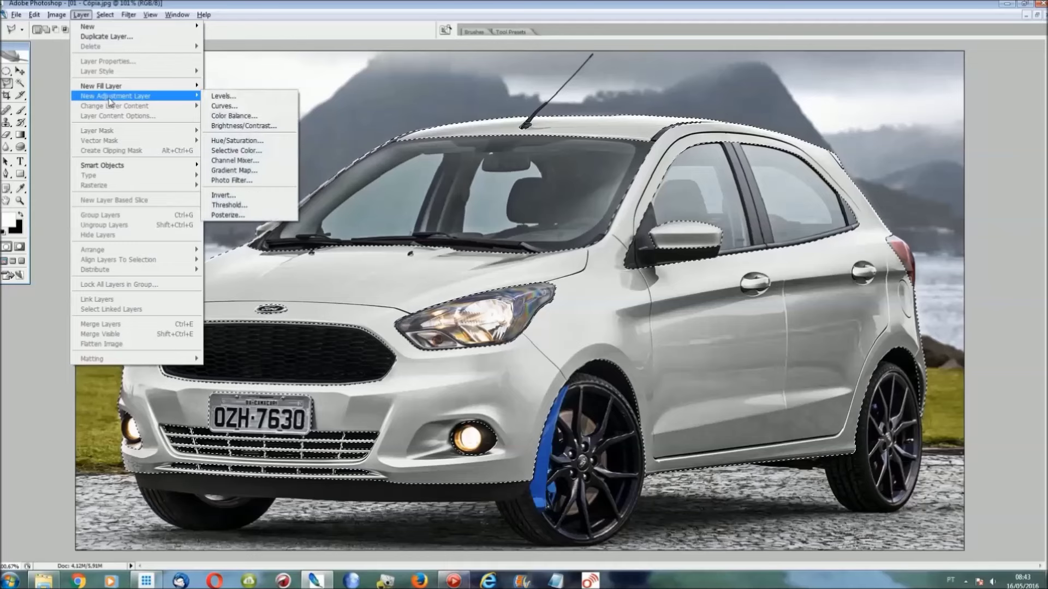
click(264, 118)
click(608, 183)
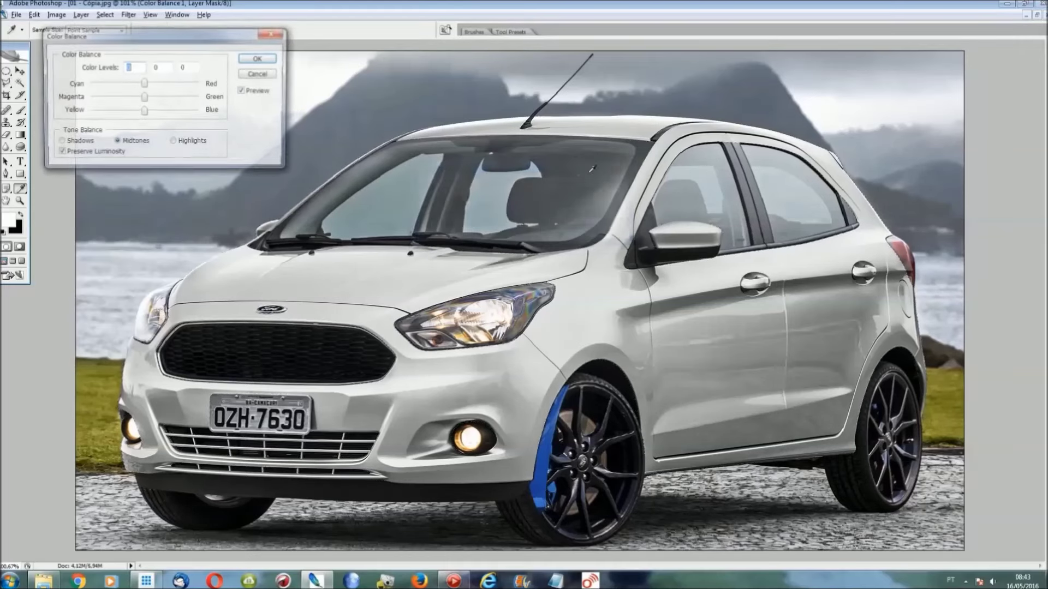
drag(144, 83, 200, 83)
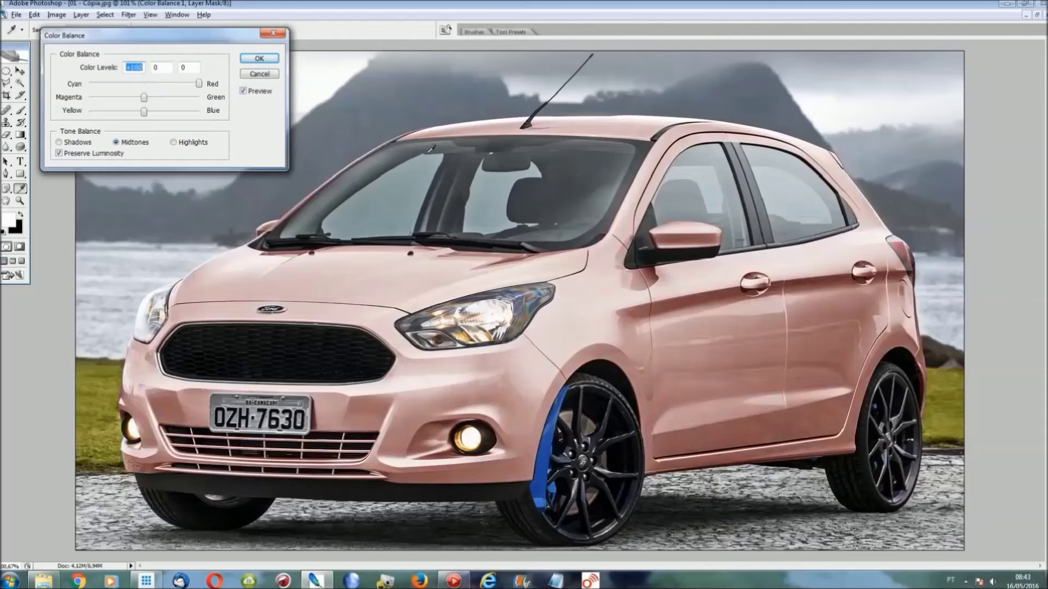
click(260, 58)
Step: Reselect the car body and add a second Color Balance layer, again Red +100
key(l)
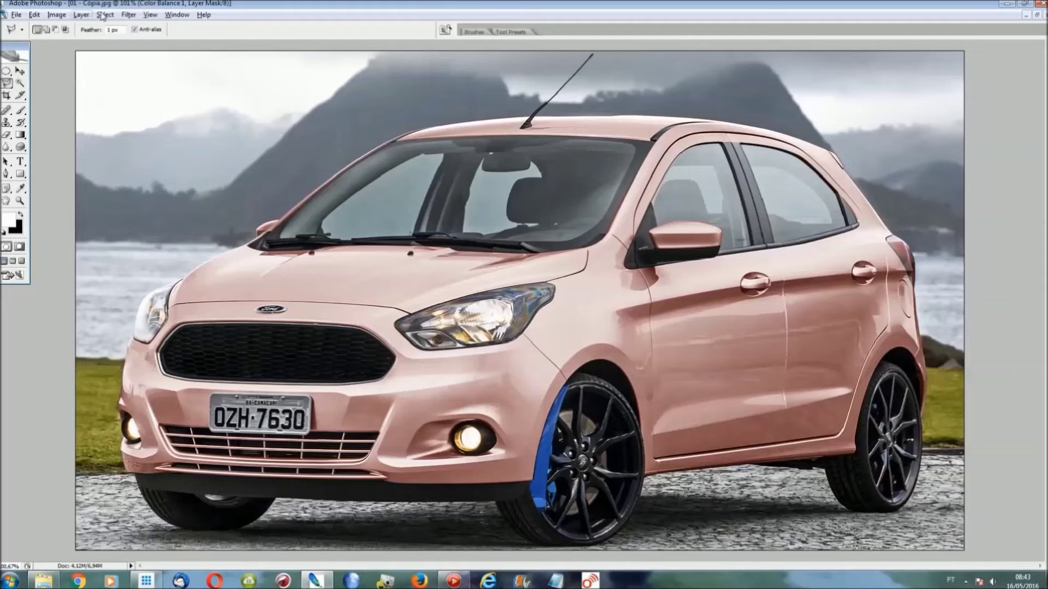
click(105, 14)
click(119, 46)
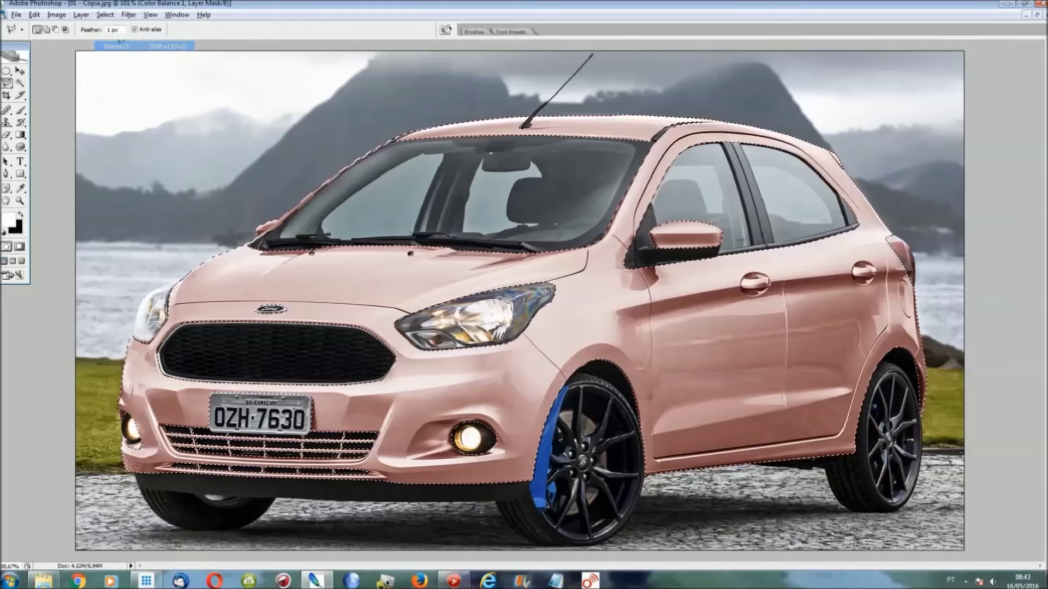
click(81, 14)
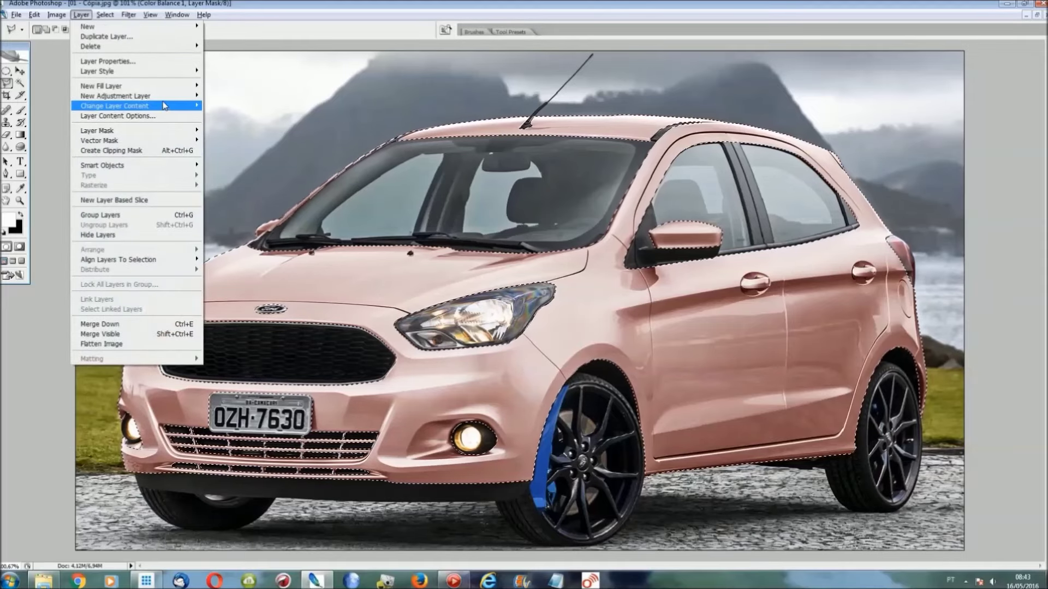
mouse_move(116, 96)
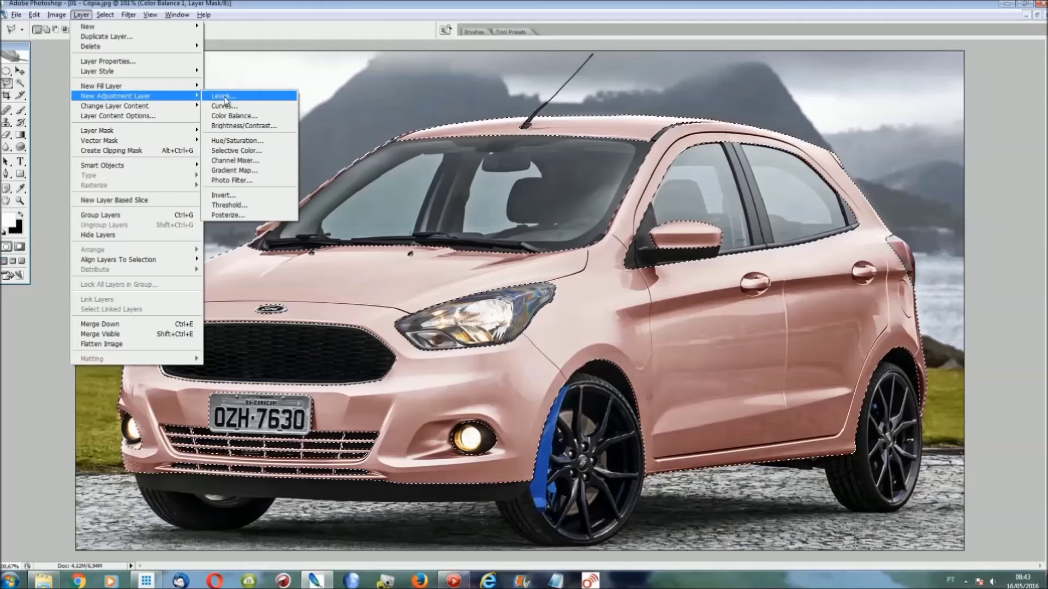
click(235, 115)
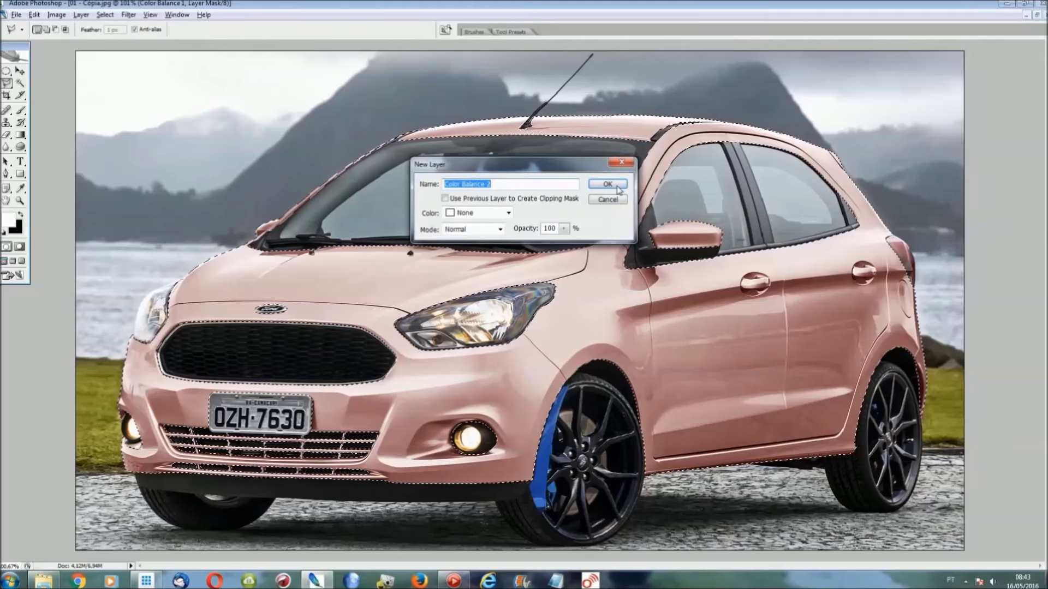
key(Return)
drag(143, 83, 198, 83)
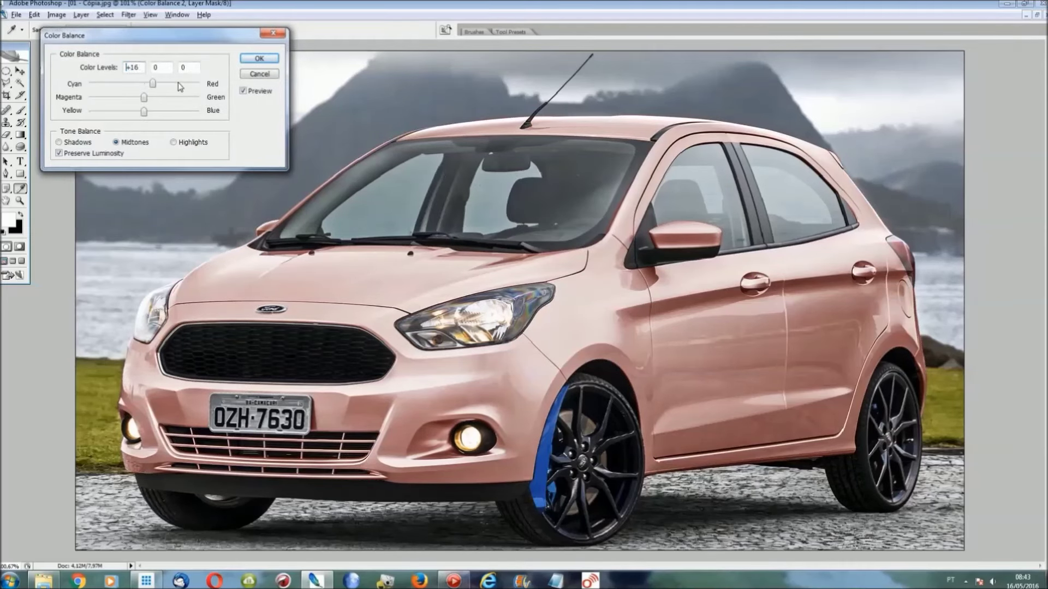
click(259, 59)
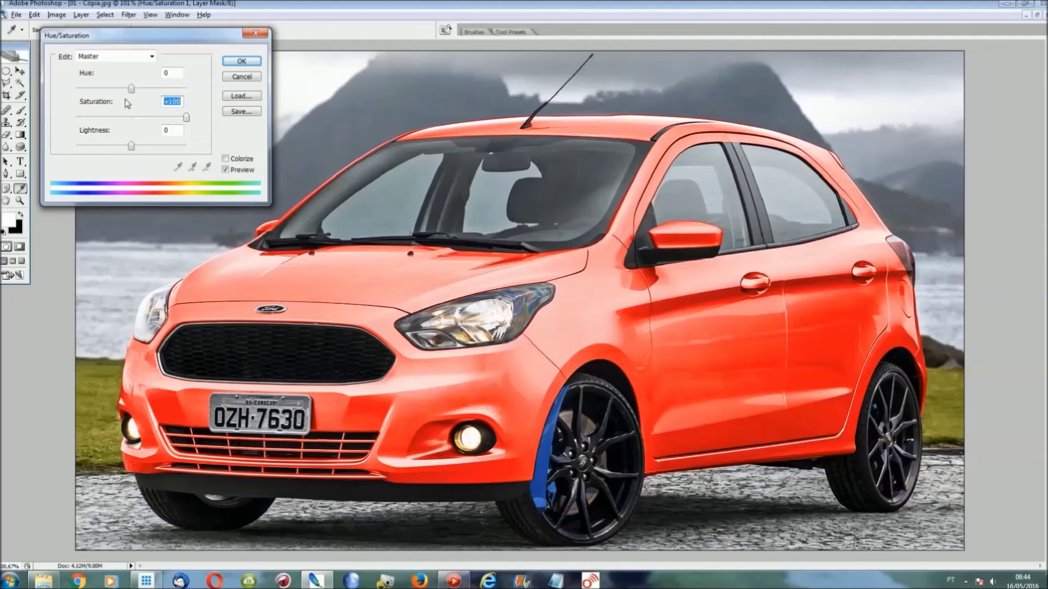
Step: Set Hue/Saturation to hue -143, saturation +58 and lightness -13
mouse_move(132, 91)
mouse_down()
mouse_move(84, 91)
mouse_move(198, 91)
mouse_move(85, 84)
mouse_up()
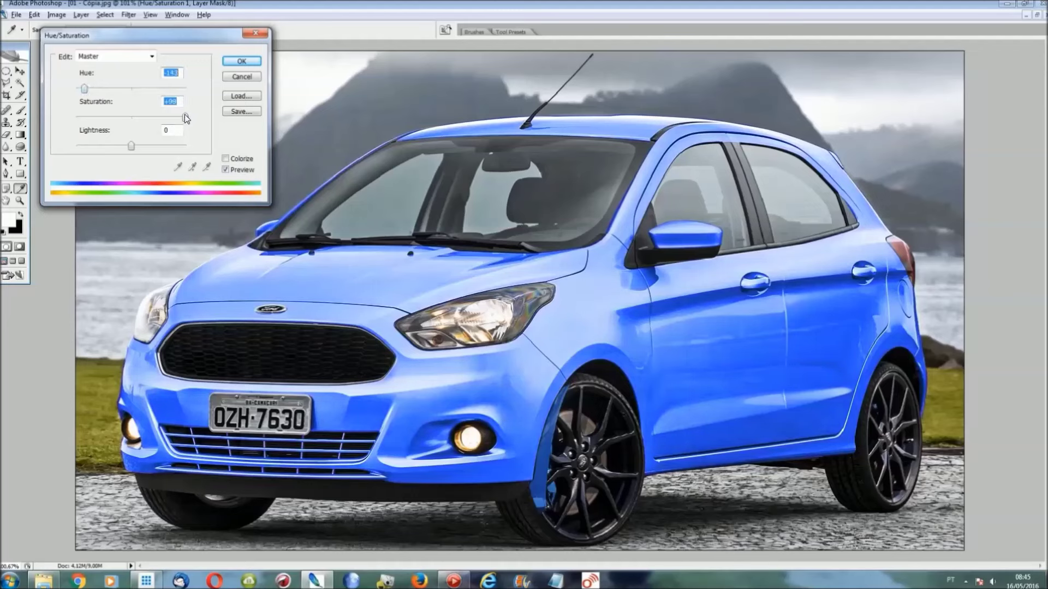
drag(185, 114, 163, 116)
drag(131, 147, 125, 147)
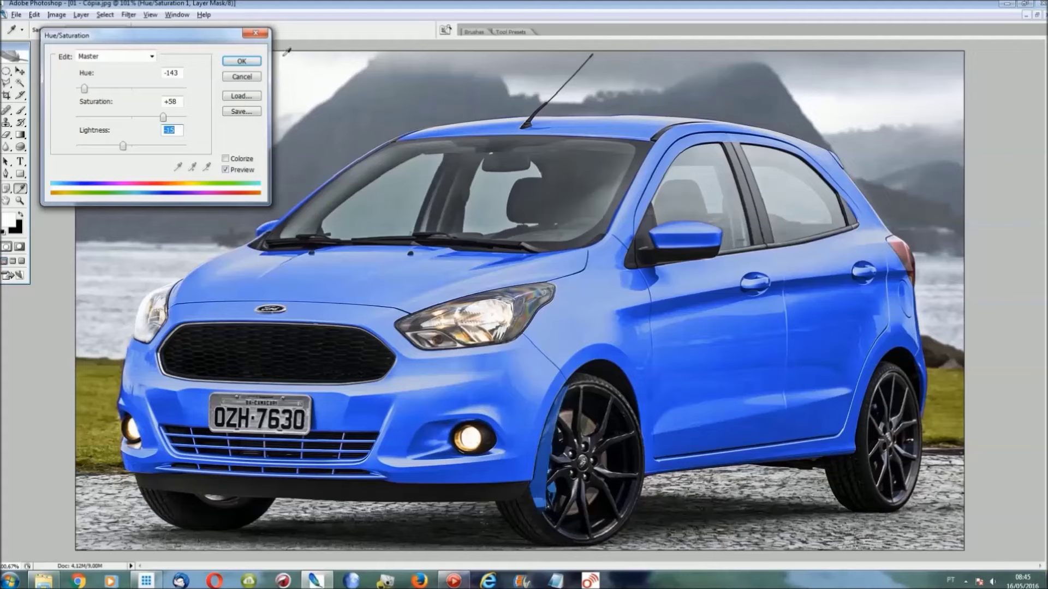
Step: Reselect the car body and add a Levels 1 layer with midtone input 0,80
click(256, 65)
click(105, 15)
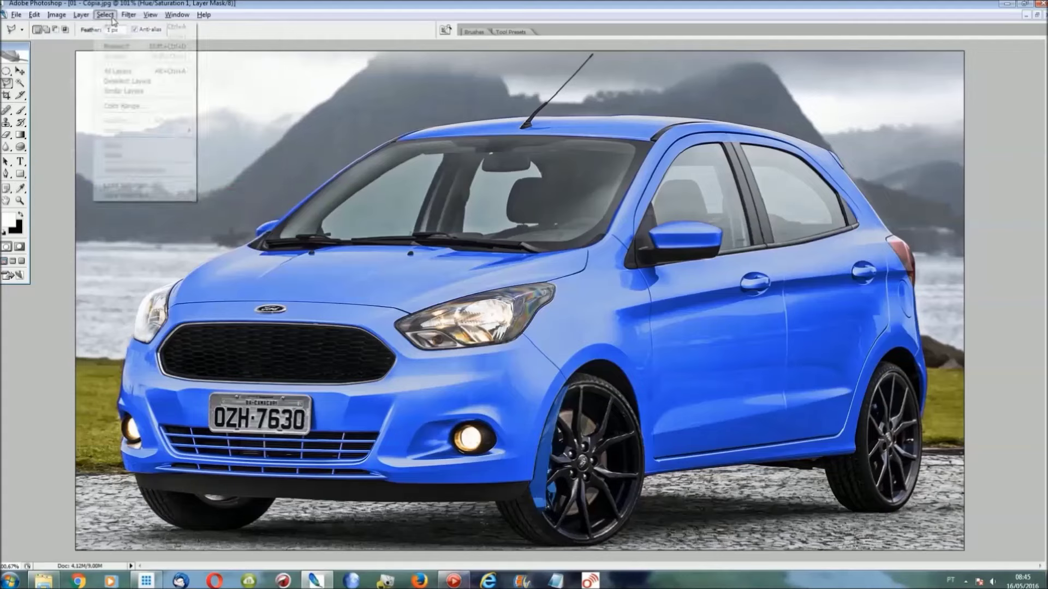
click(121, 47)
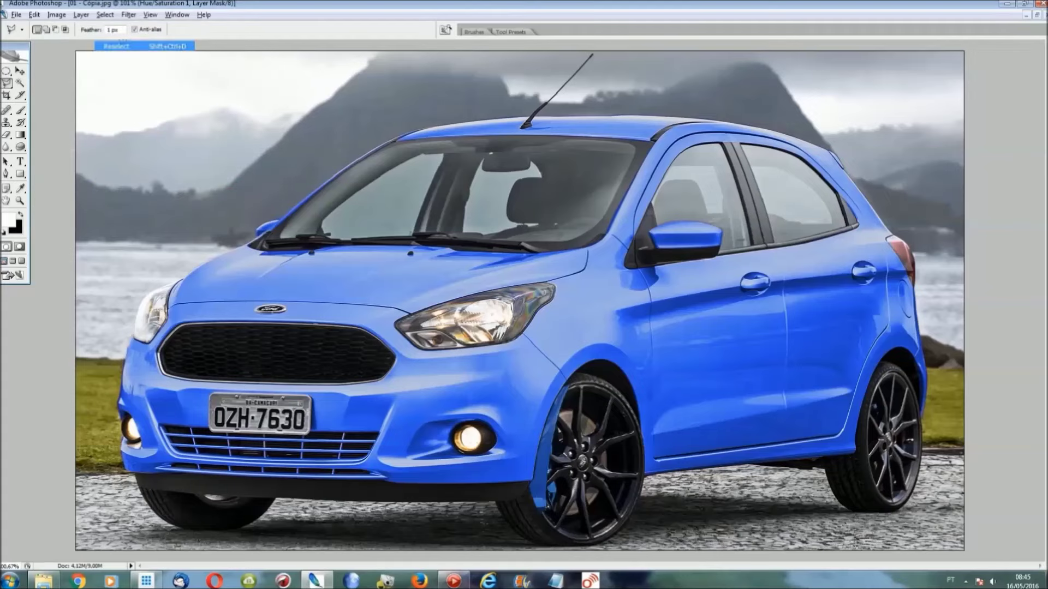
click(81, 14)
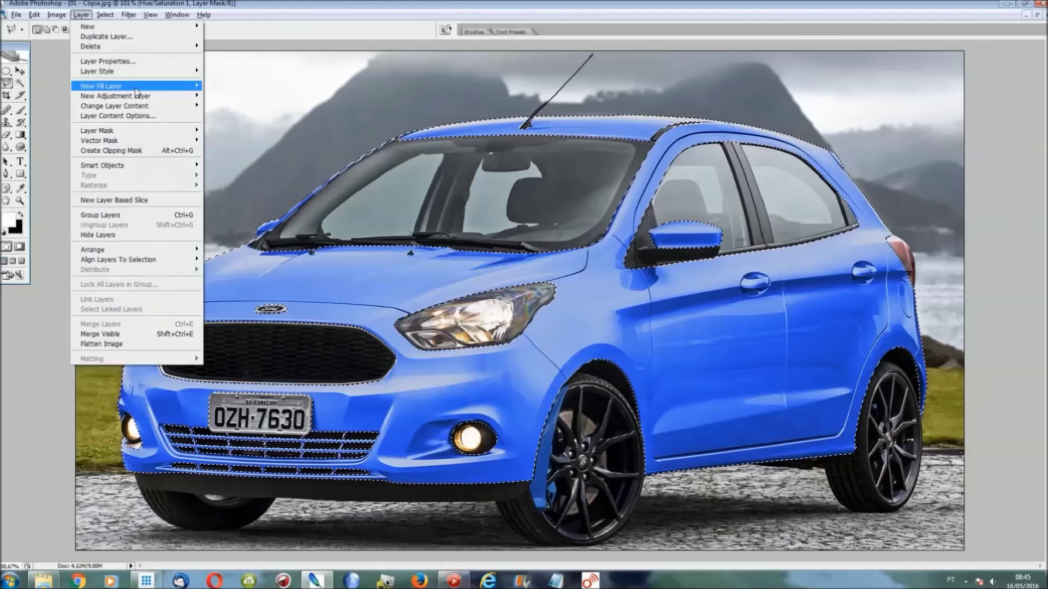
mouse_move(116, 96)
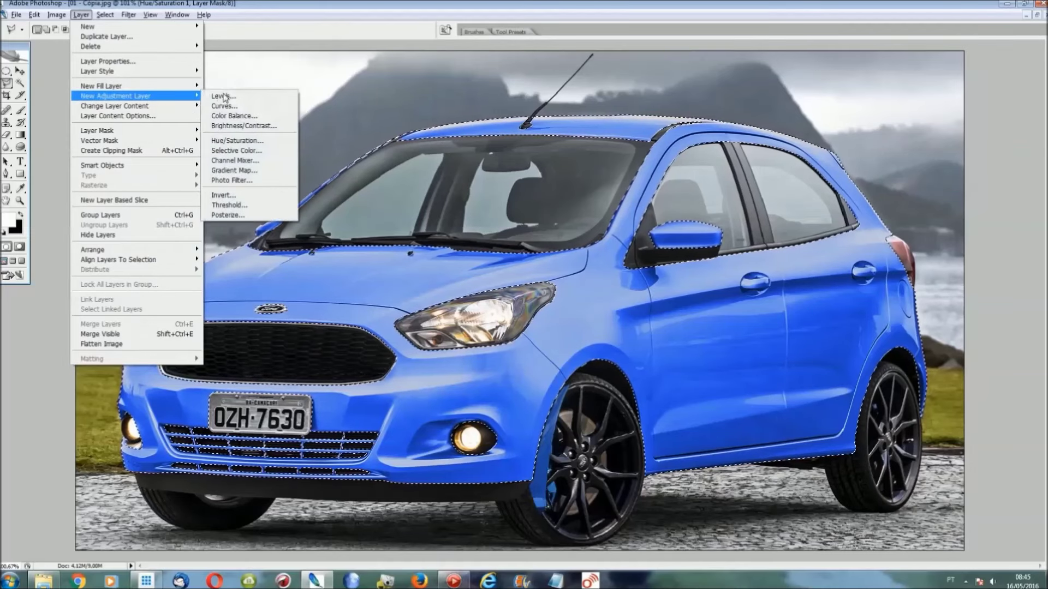
click(224, 97)
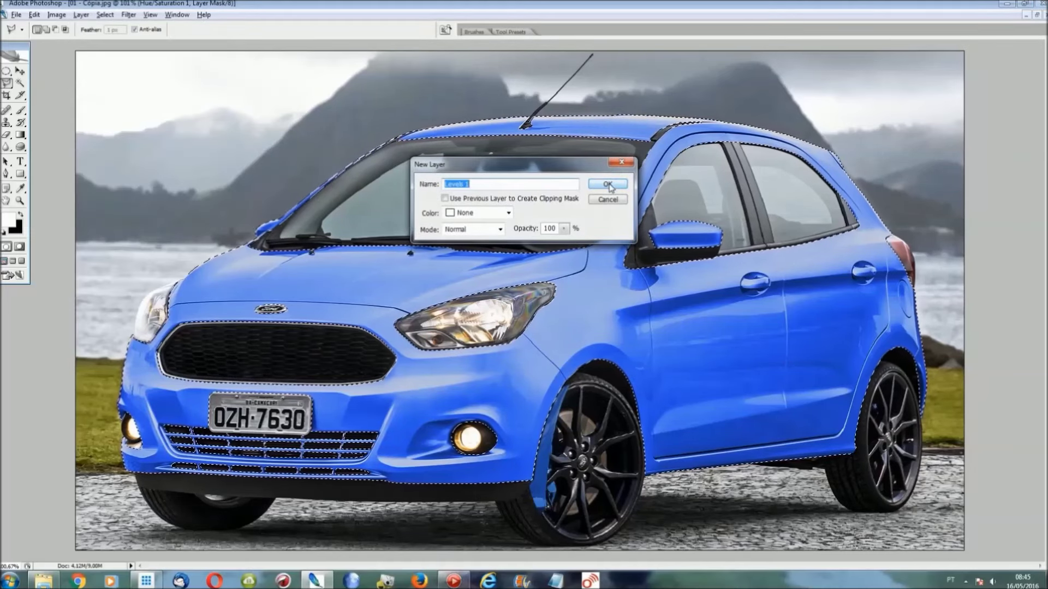
click(610, 184)
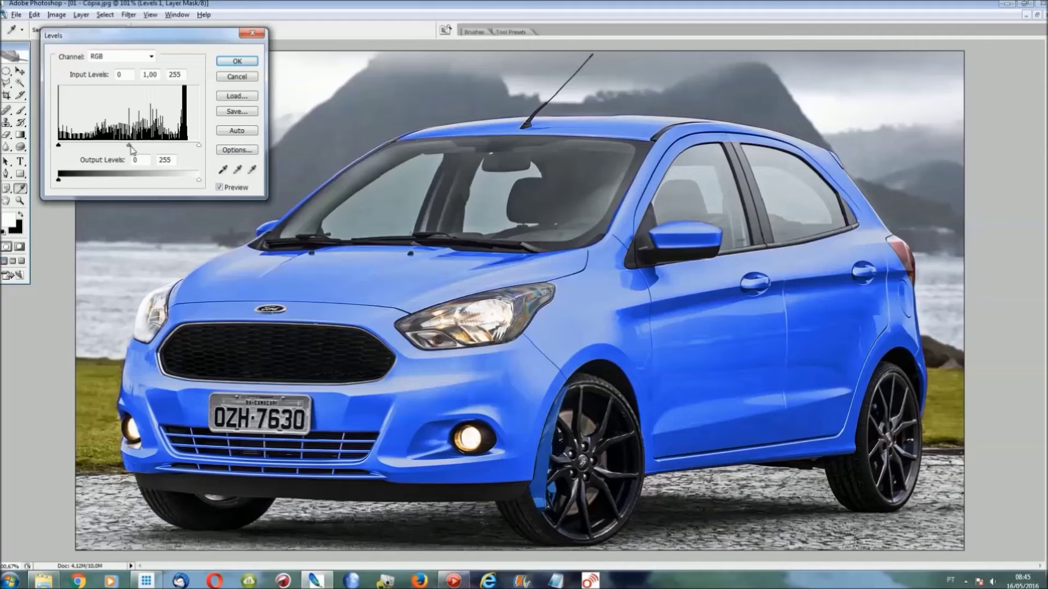
mouse_move(130, 145)
mouse_down()
mouse_move(75, 143)
mouse_move(139, 145)
mouse_up()
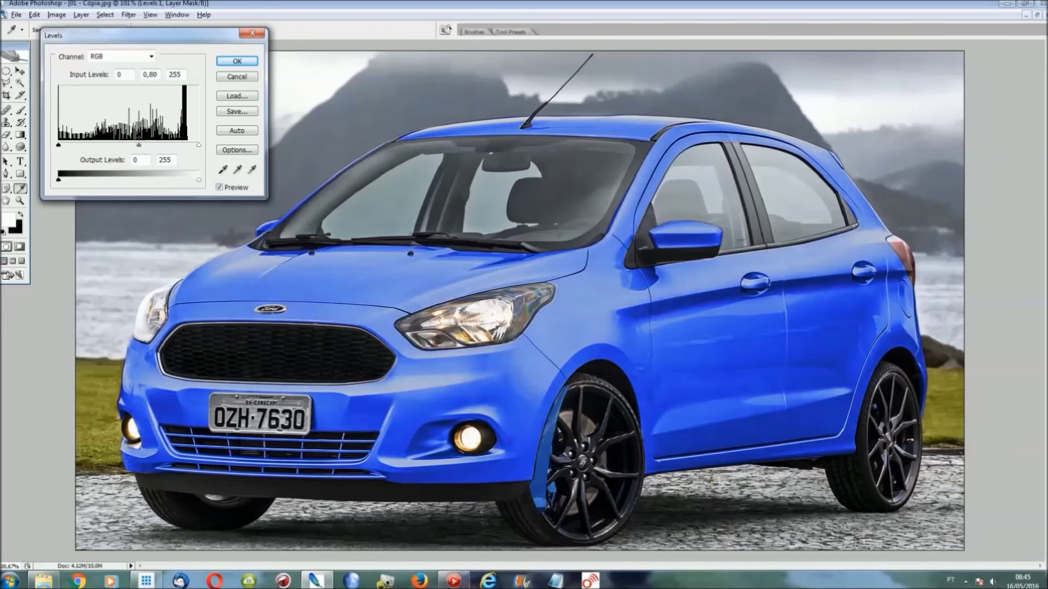
key(Tab)
click(240, 61)
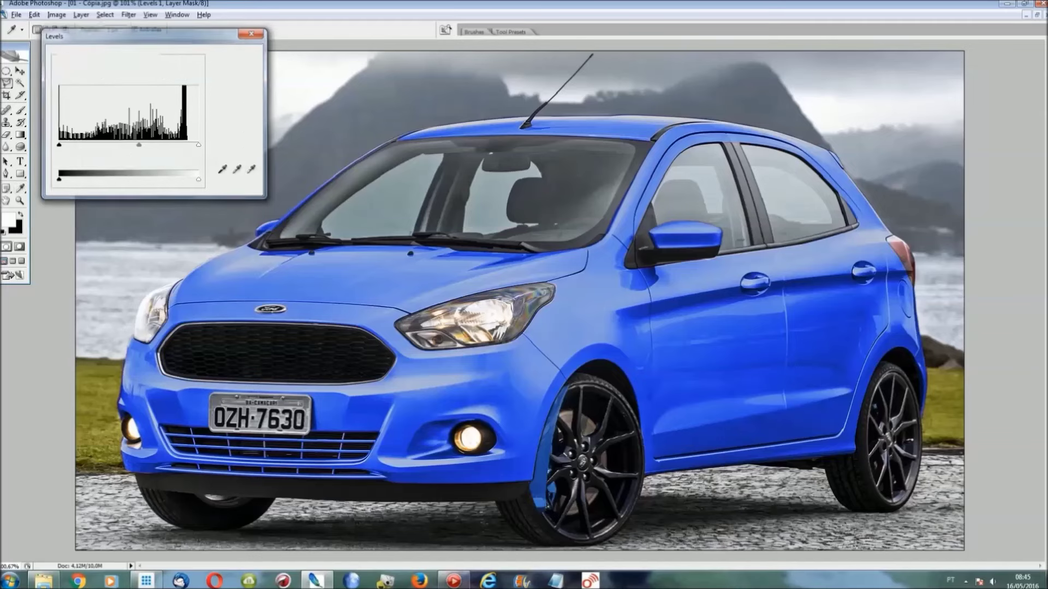
click(177, 15)
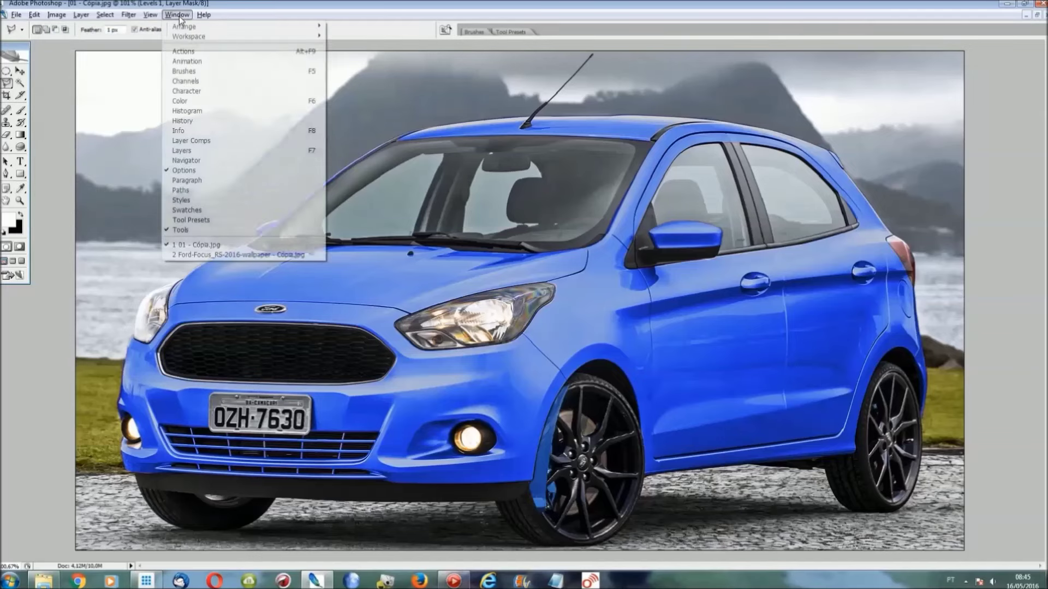
Step: Float the Ford Focus RS reference photo beside the Ka to compare colours
click(207, 254)
click(1037, 16)
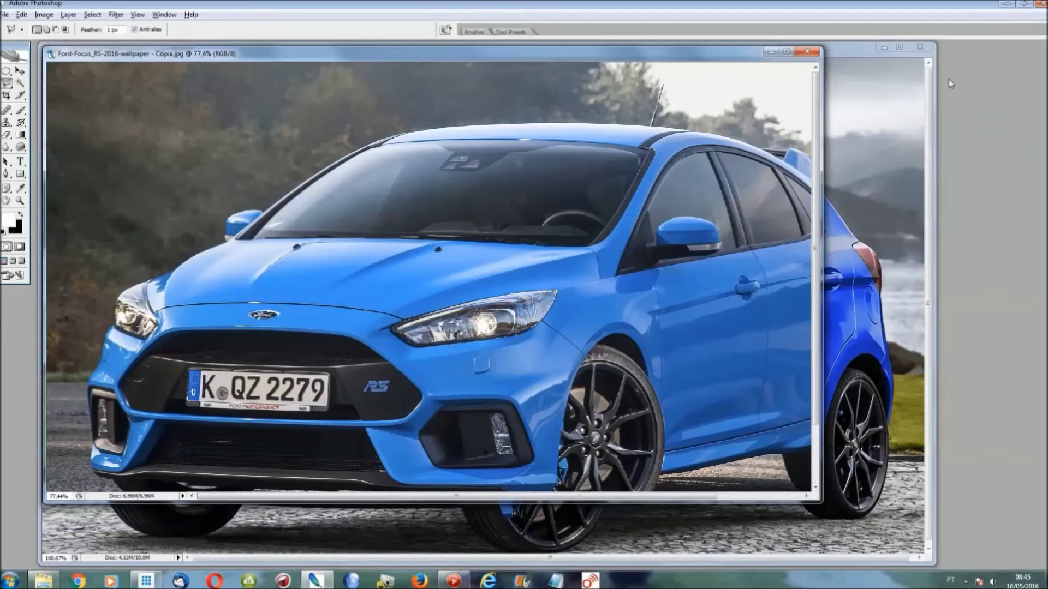
mouse_move(573, 59)
mouse_down()
mouse_move(224, 116)
mouse_move(505, 93)
mouse_move(774, 91)
mouse_move(810, 131)
mouse_move(660, 78)
mouse_move(873, 61)
mouse_move(733, 95)
mouse_up()
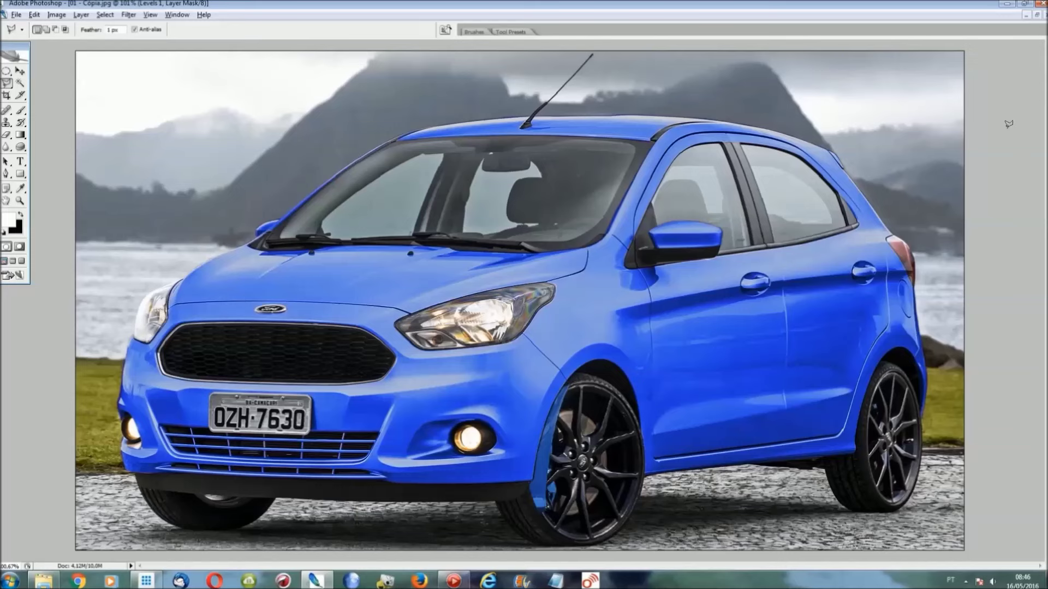
Step: Merge all visible adjustment layers into a single Background layer with Merge Visible
key(F7)
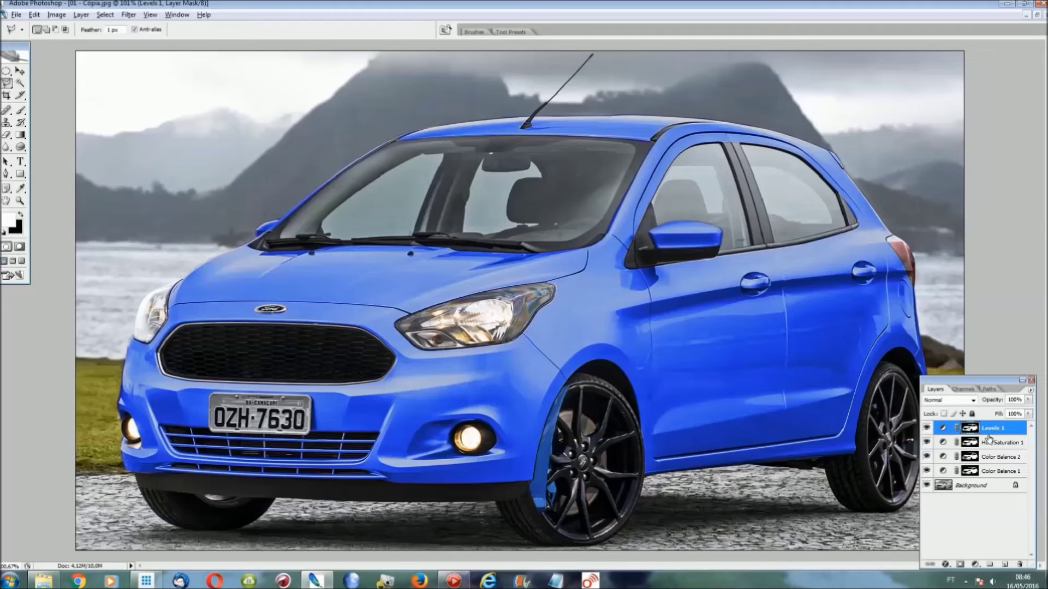
key(ctrl+shift+e)
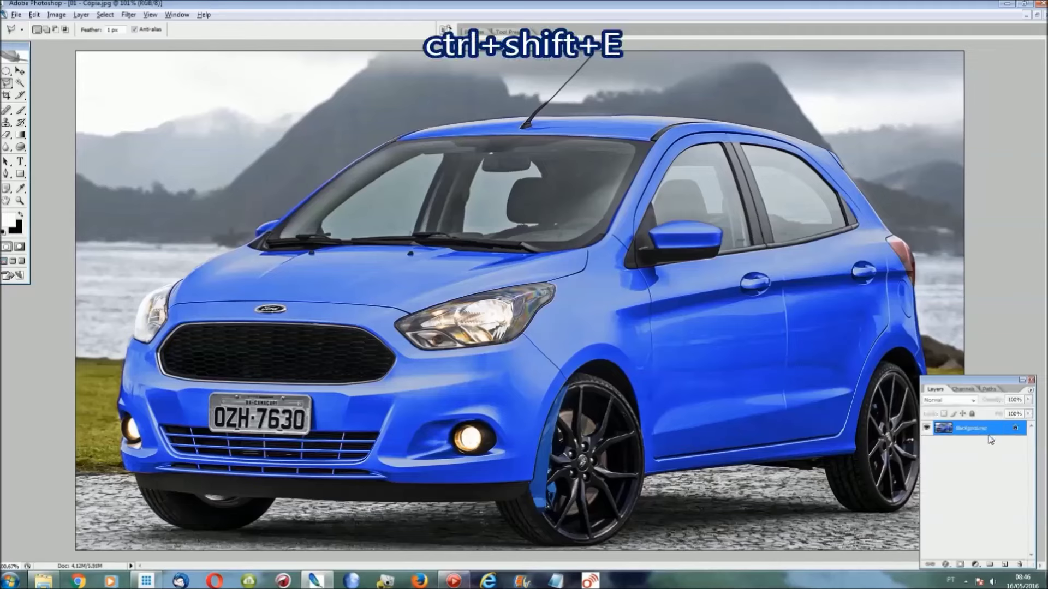
click(1031, 381)
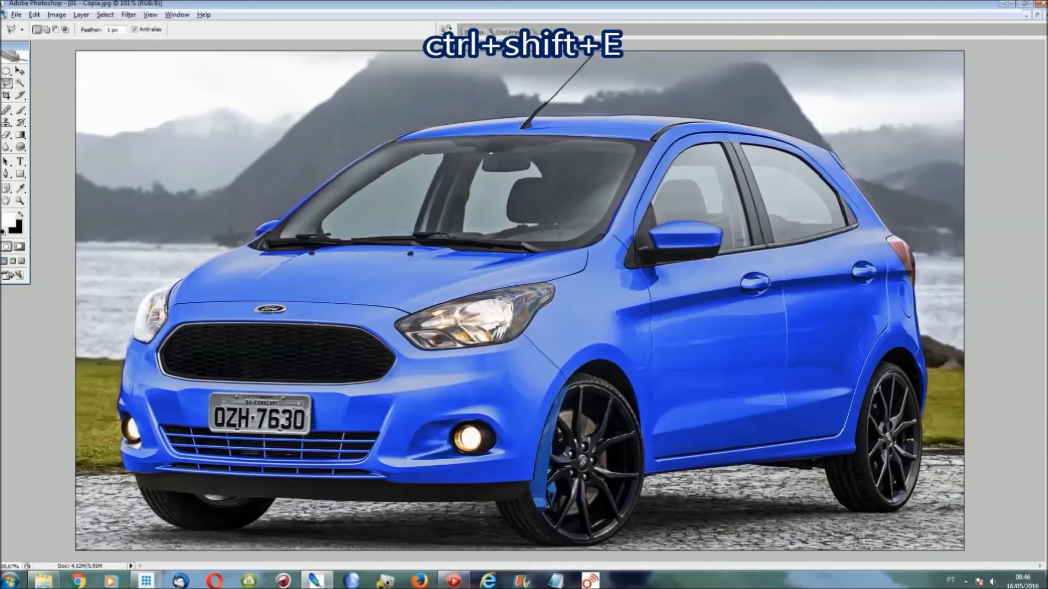